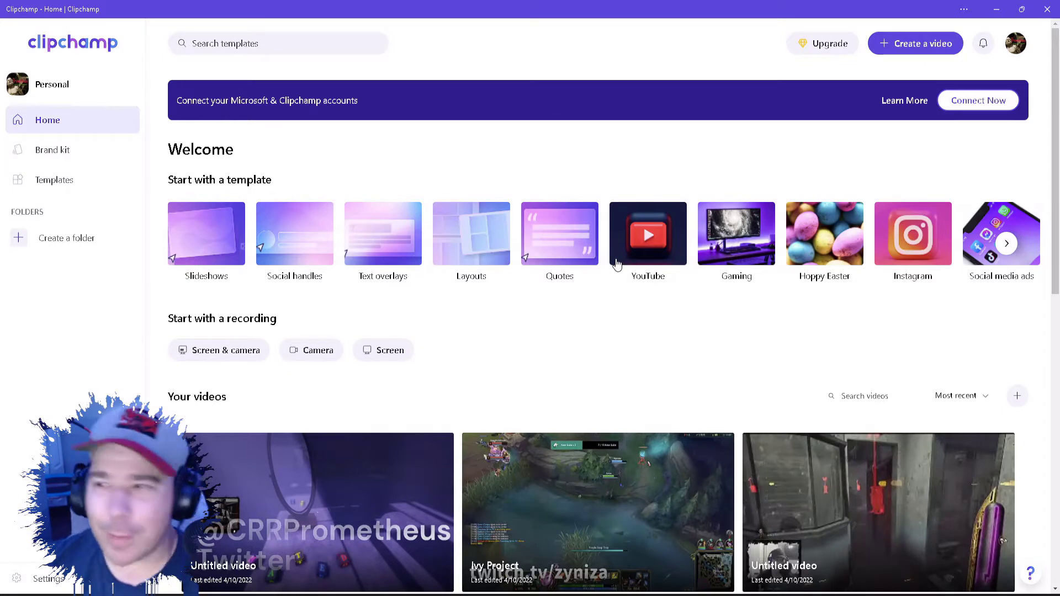
click(928, 43)
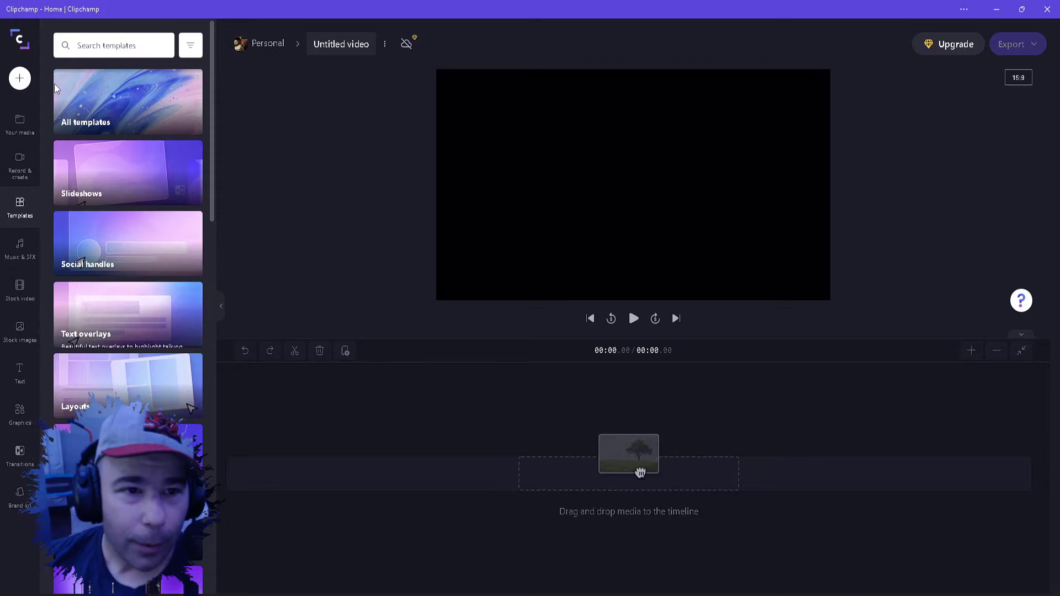
click(20, 78)
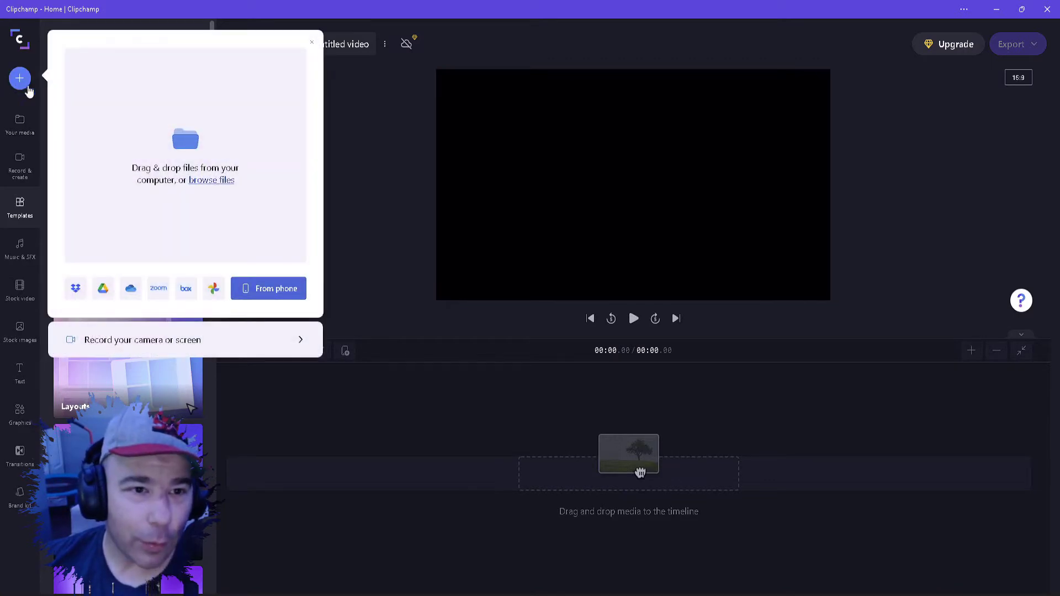
click(210, 181)
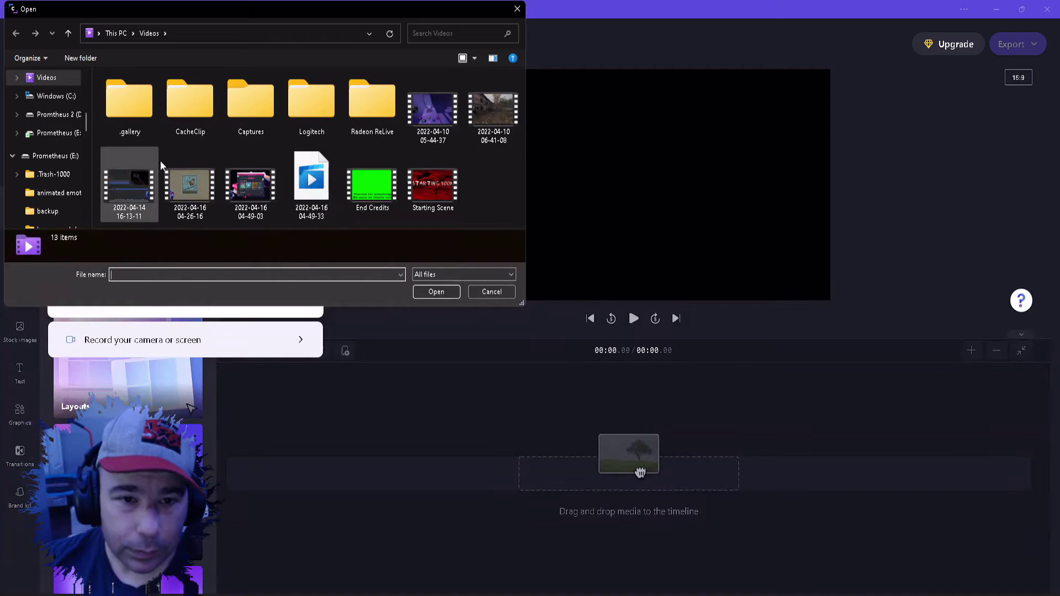
double_click(130, 190)
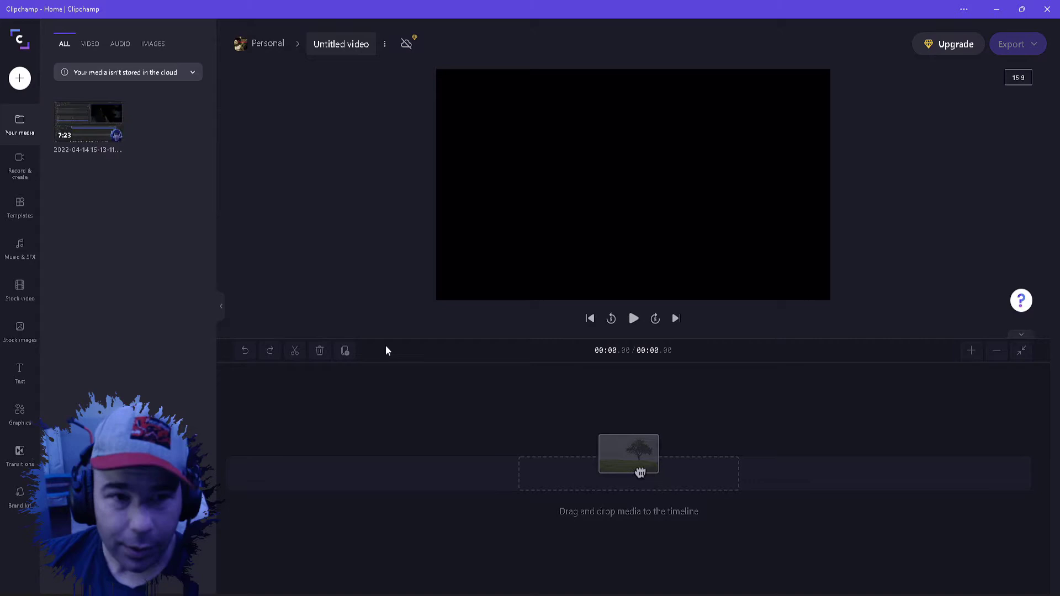
Add the 7:23 gameplay clip to the 16:9 timeline, then return the playhead to the start
mouse_move(121, 143)
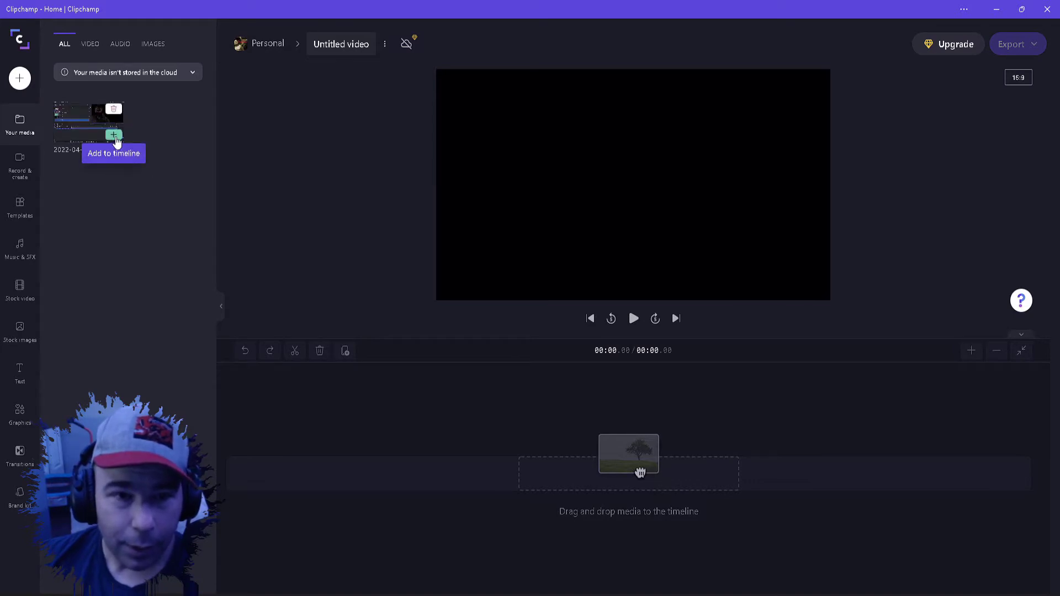
click(114, 136)
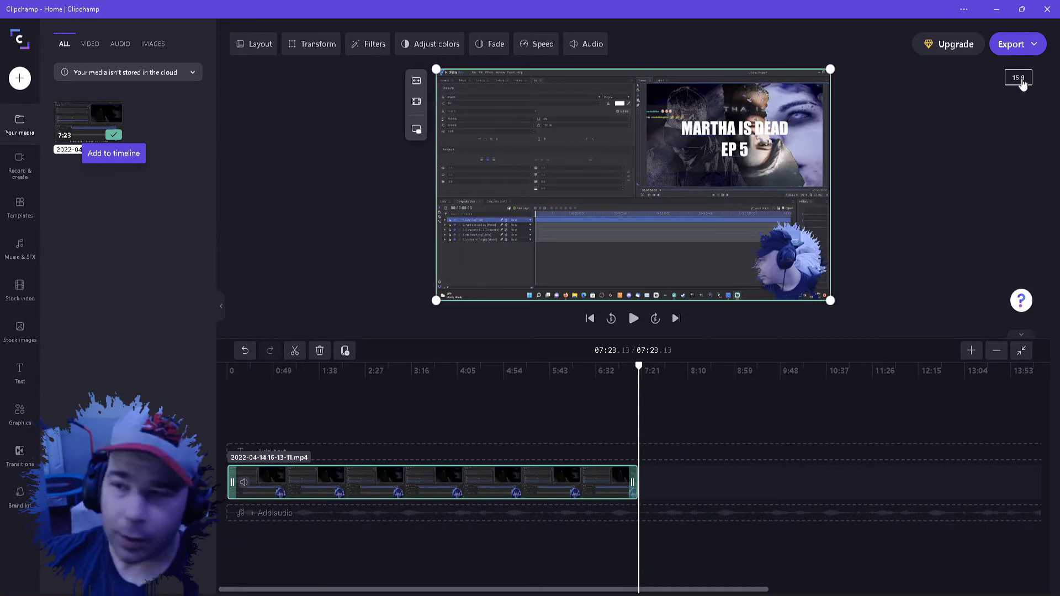
click(1022, 80)
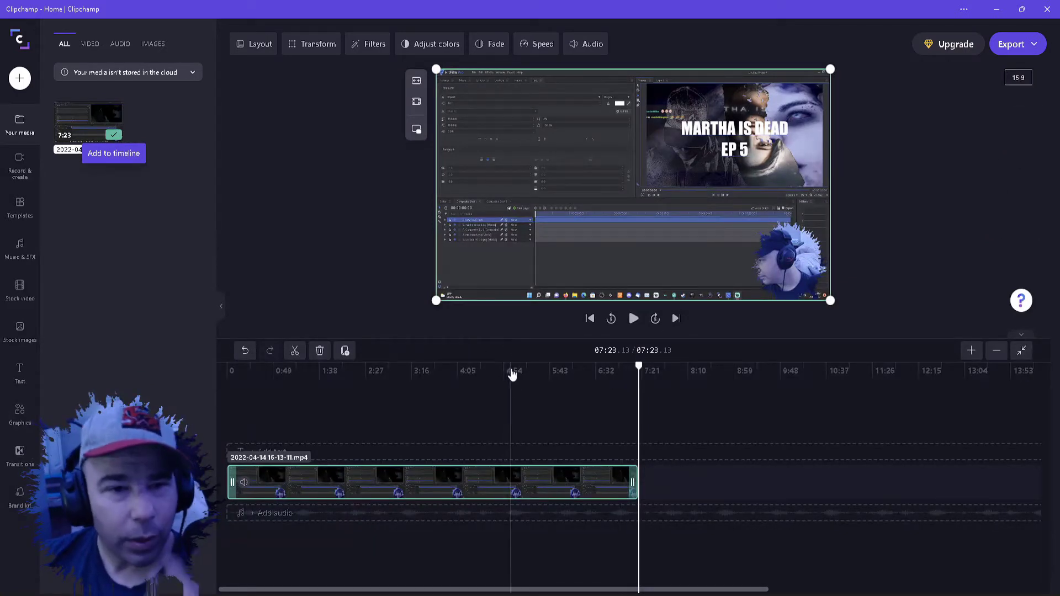
drag(638, 367, 224, 363)
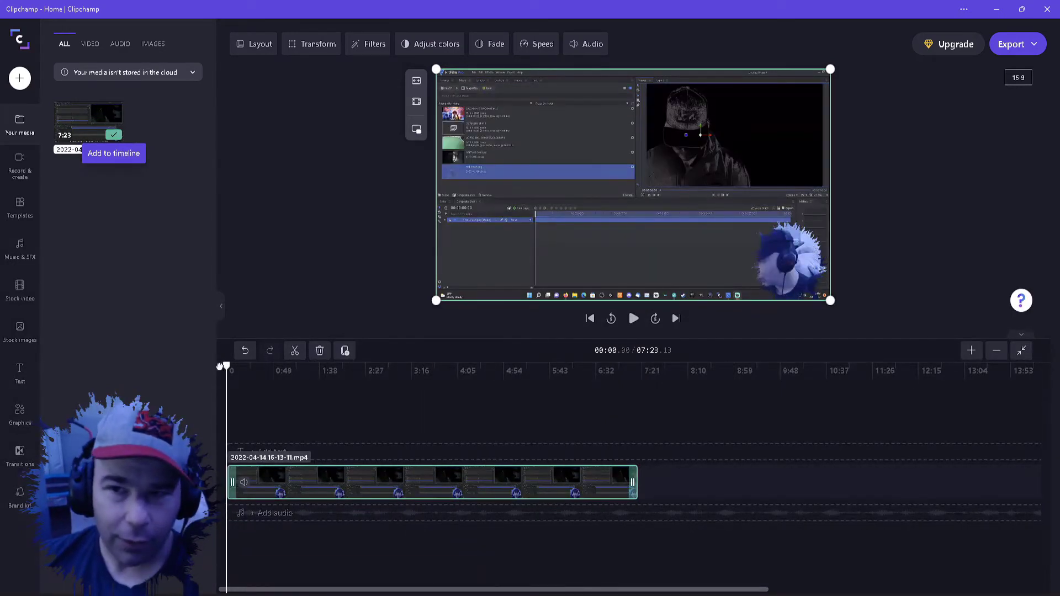
drag(226, 364, 228, 365)
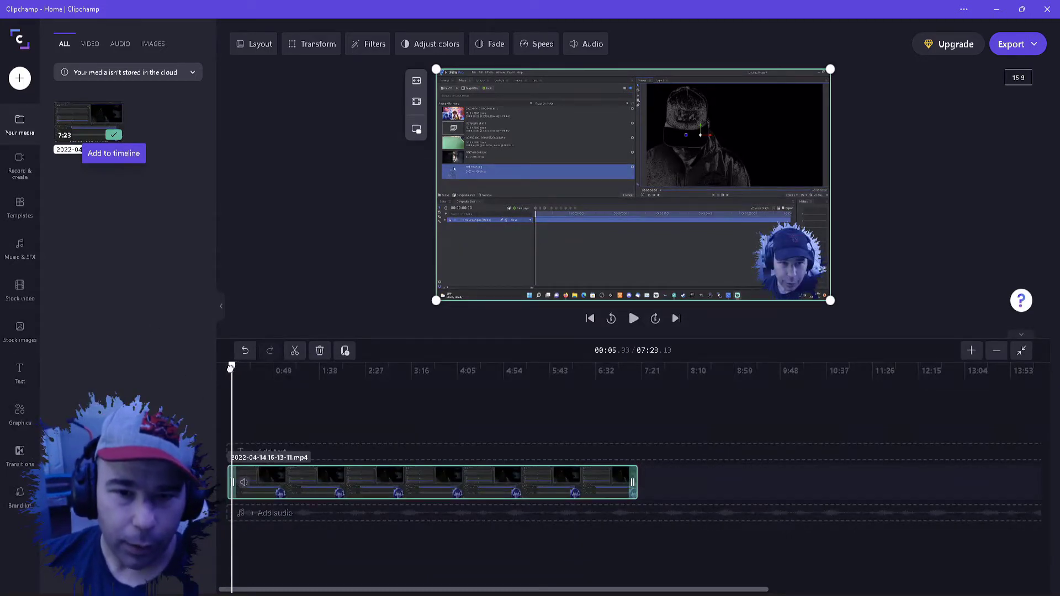
drag(228, 366, 219, 368)
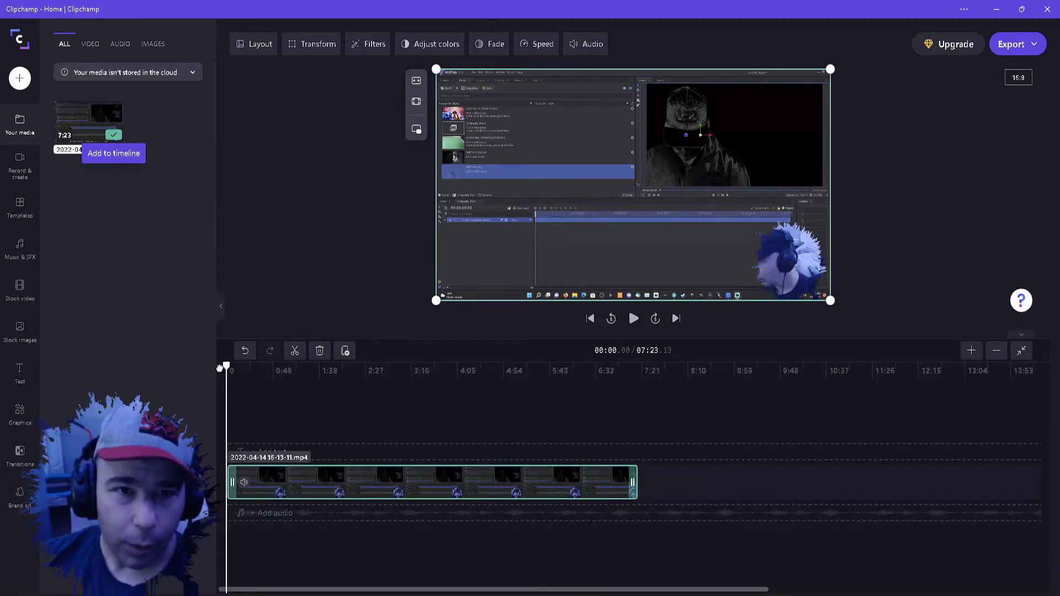
Import the Starting Scene video into the media library
click(20, 81)
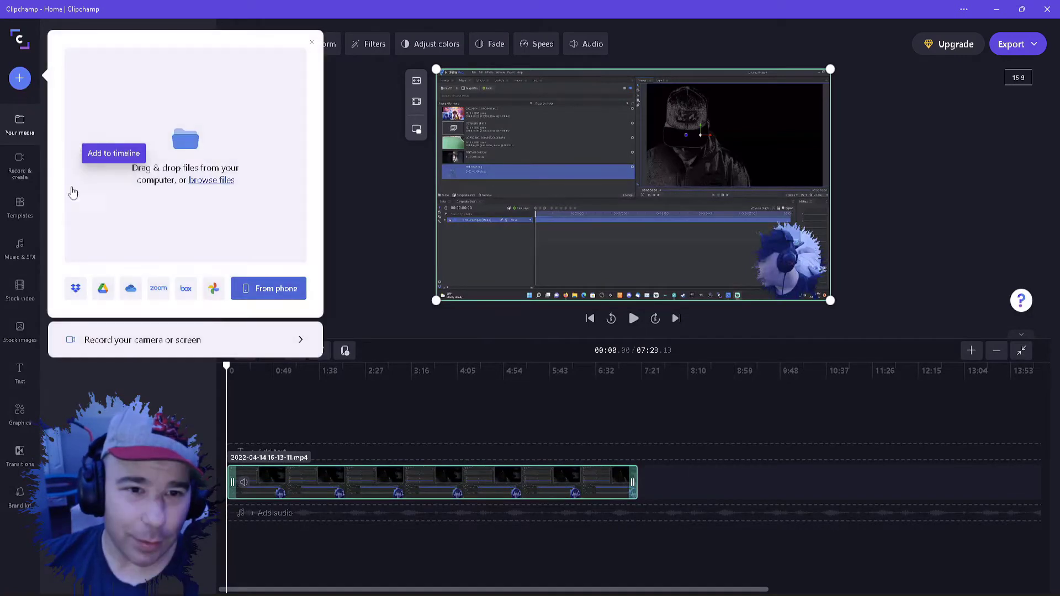
click(193, 211)
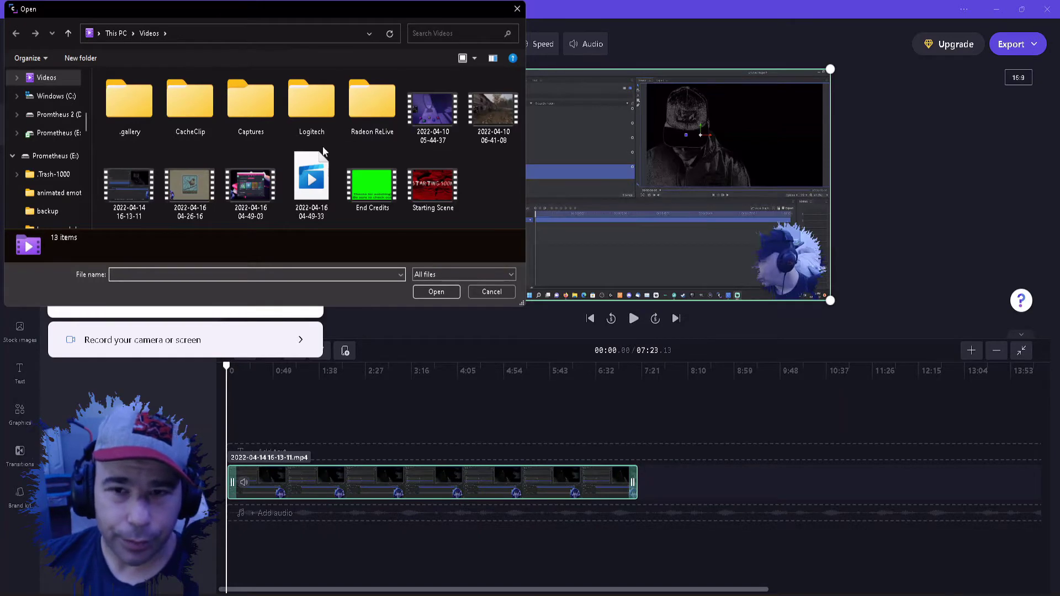
scroll(65, 189, down, 3)
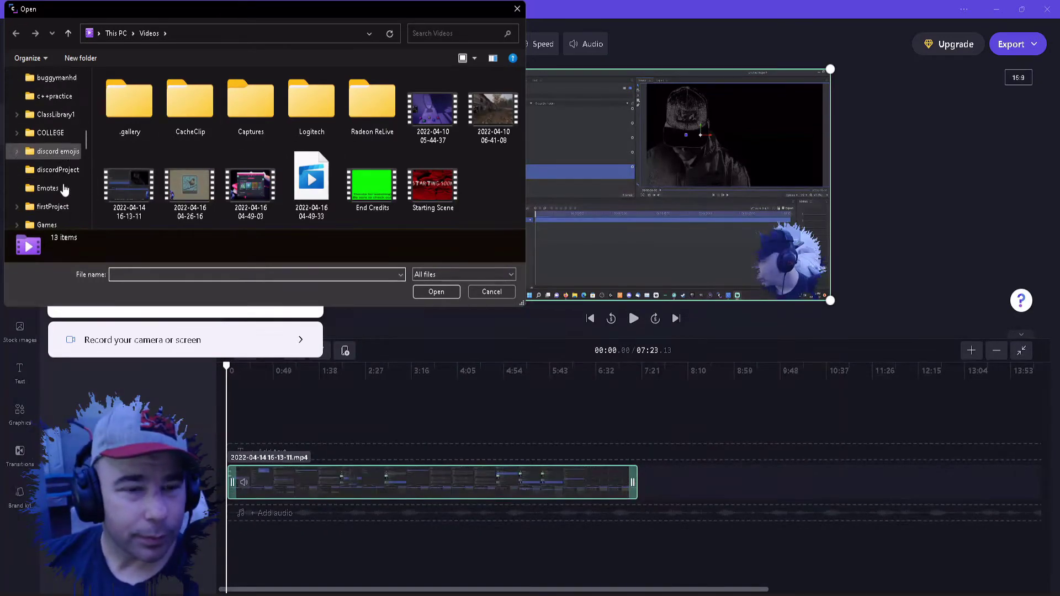
scroll(64, 190, down, 5)
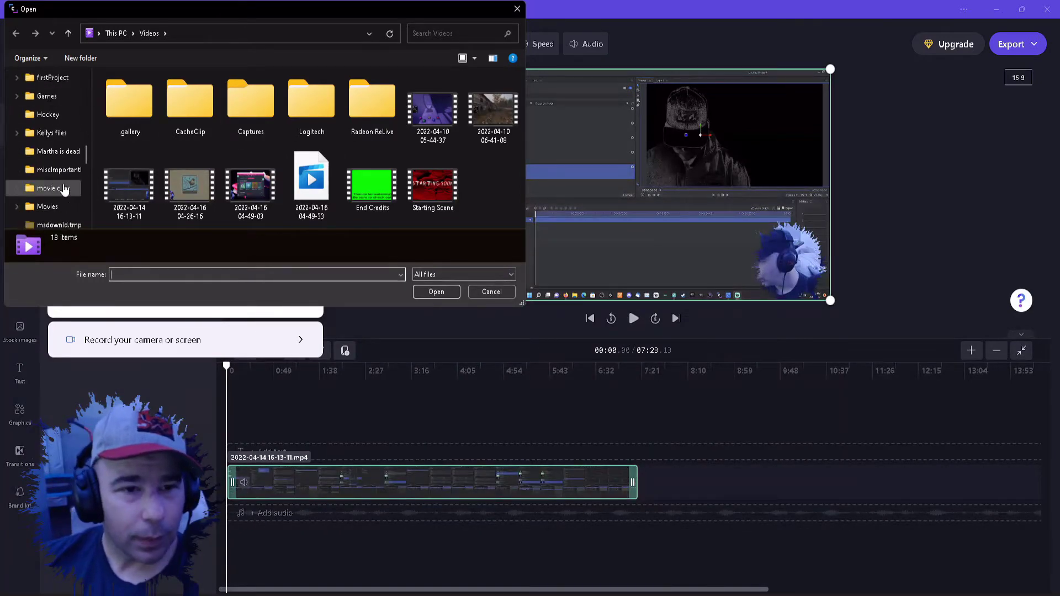
double_click(431, 185)
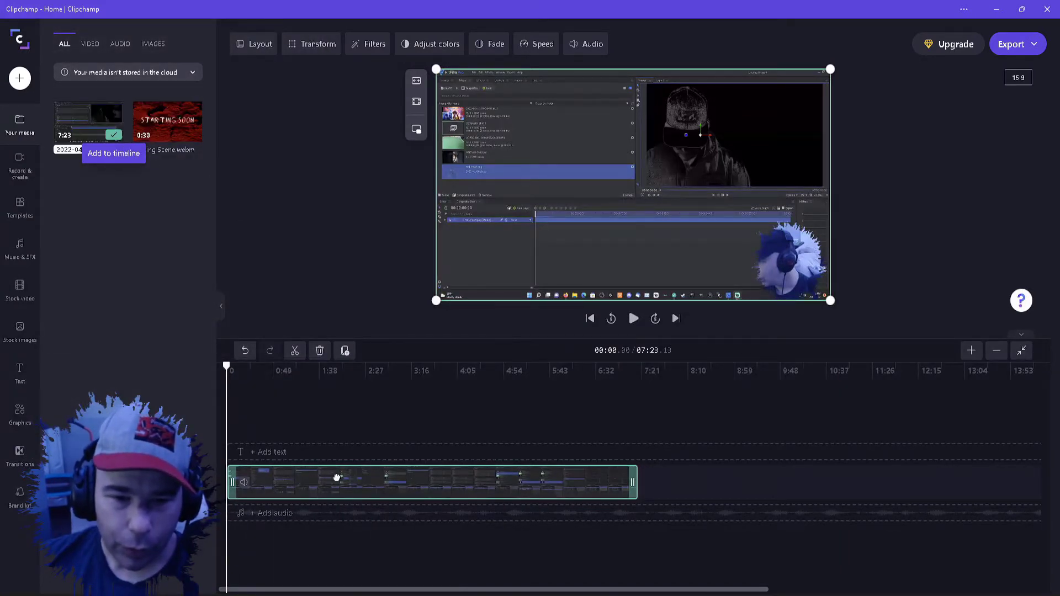
Place the 0:30 Starting Scene intro first and close the gap before the gameplay clip
drag(337, 477, 500, 491)
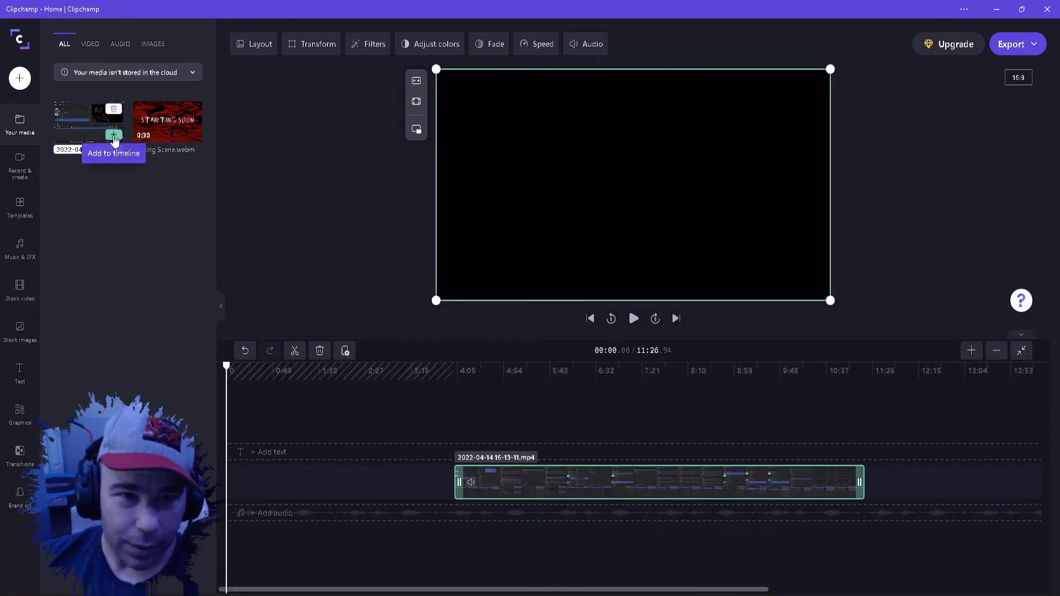
click(198, 137)
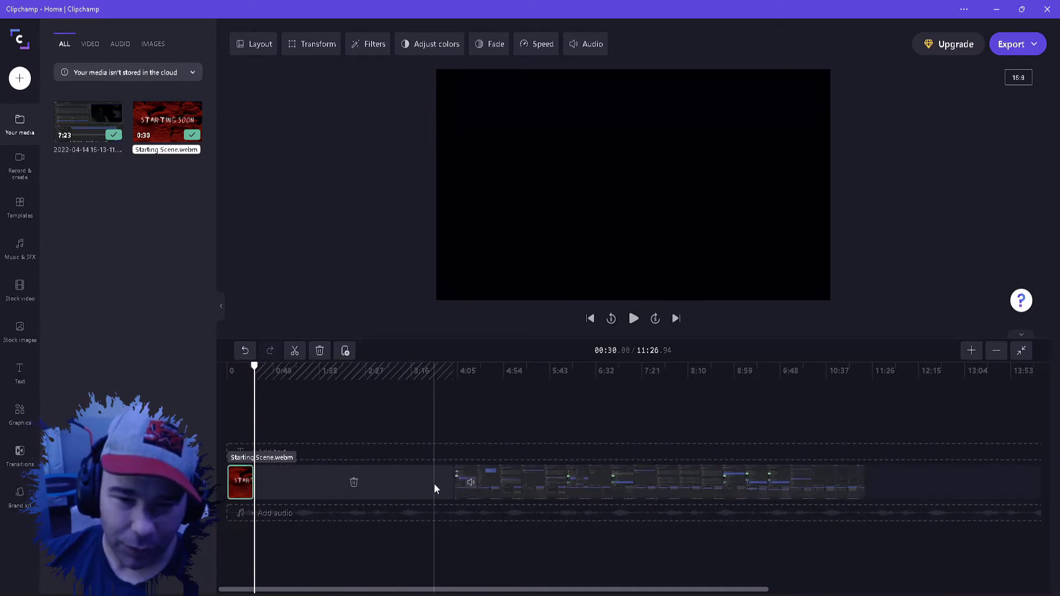
click(464, 485)
click(327, 484)
mouse_move(342, 482)
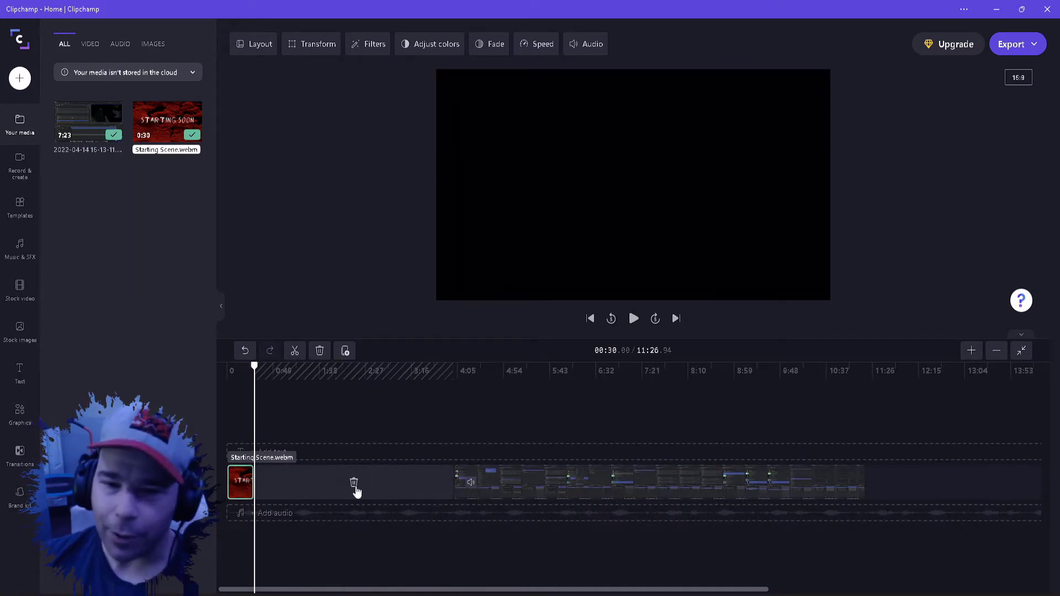
click(354, 486)
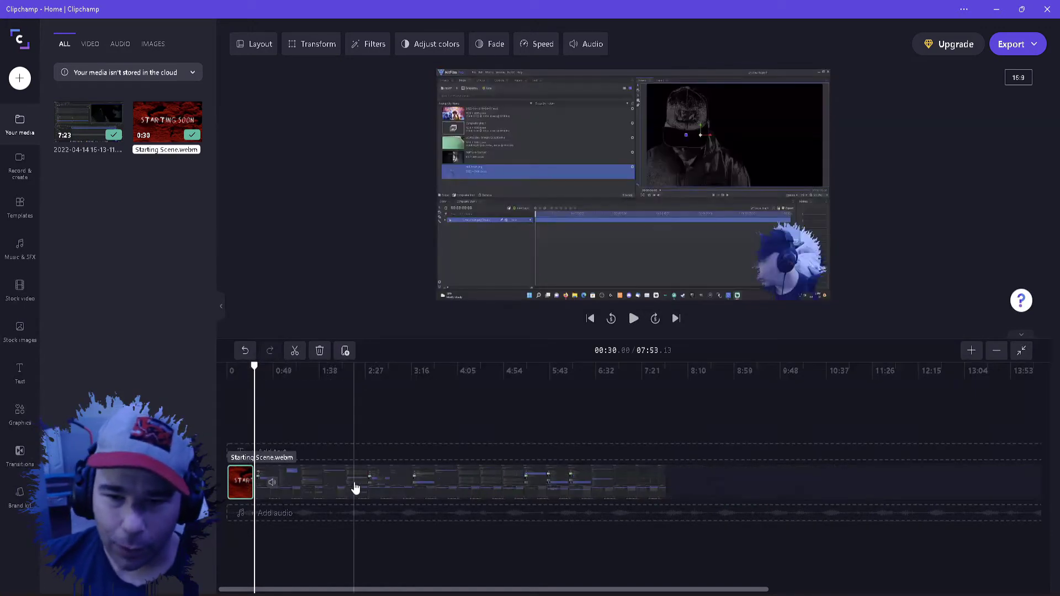
click(272, 488)
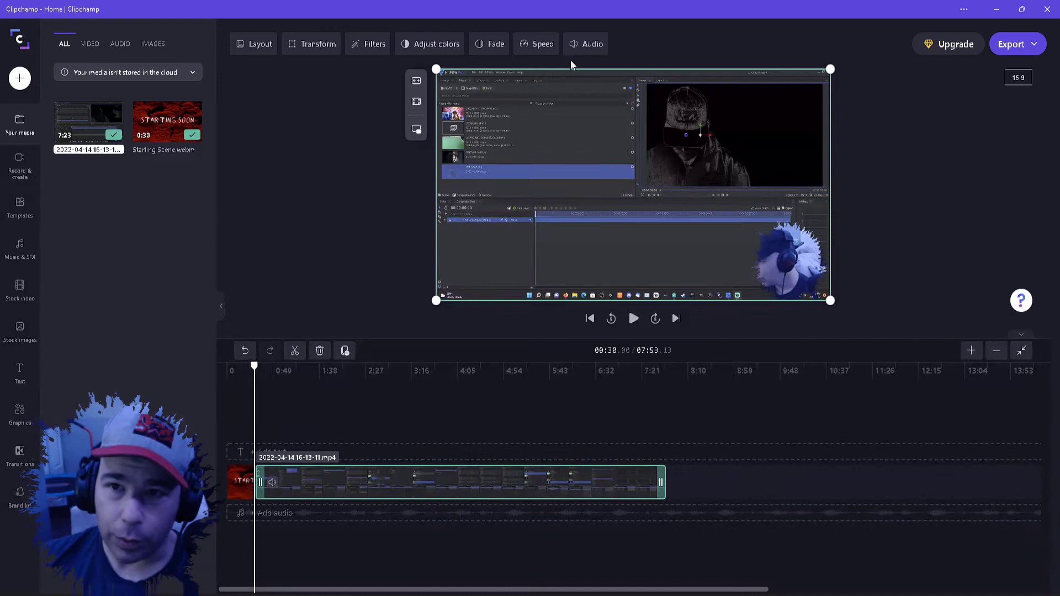
drag(236, 366, 251, 365)
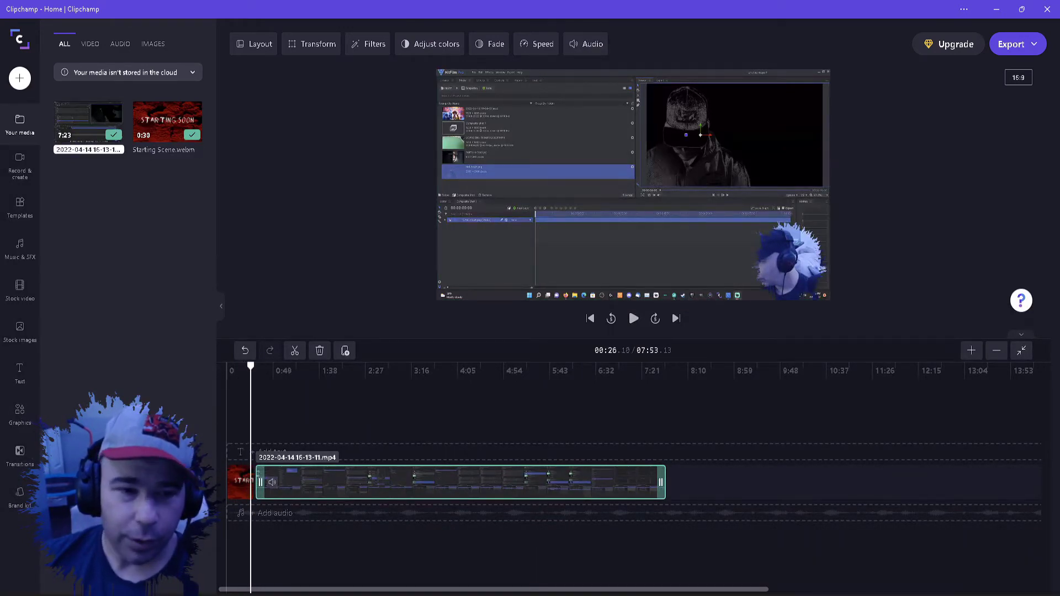
Drop the Spin transition onto the join between the intro and gameplay clip
click(20, 453)
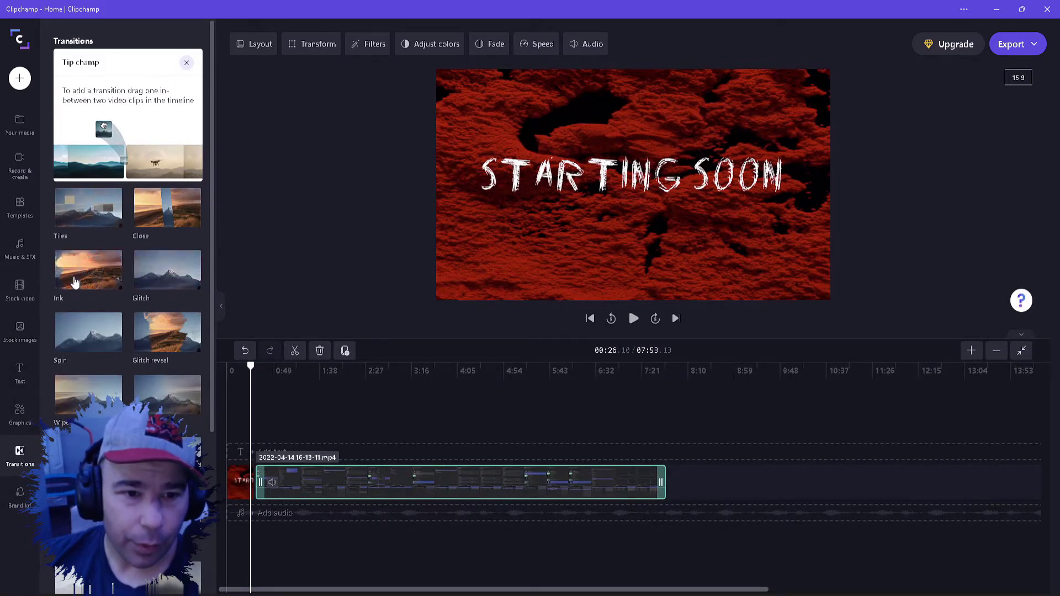
scroll(74, 283, down, 2)
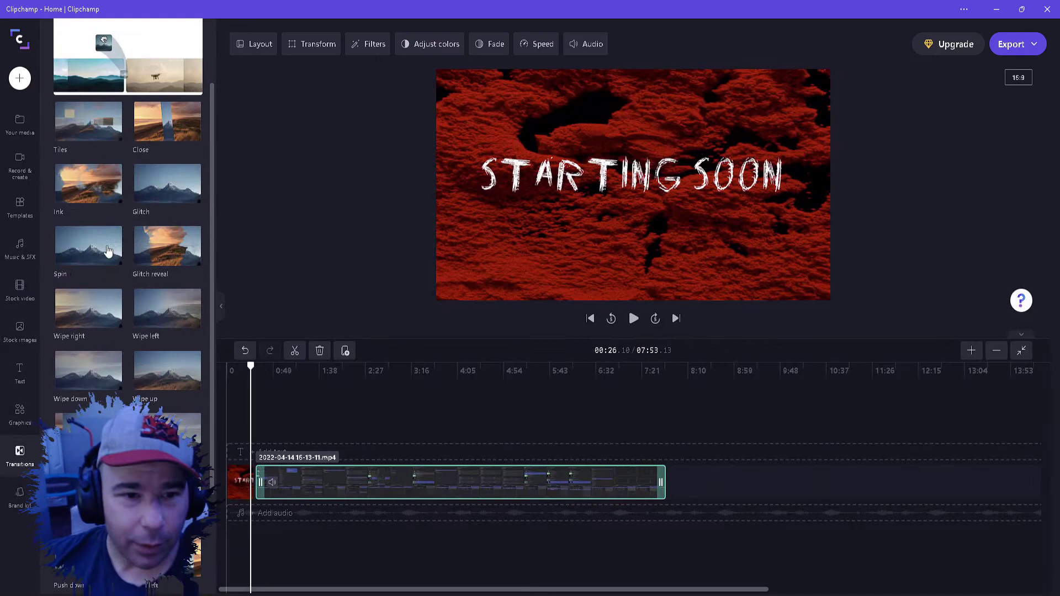
drag(108, 250, 257, 483)
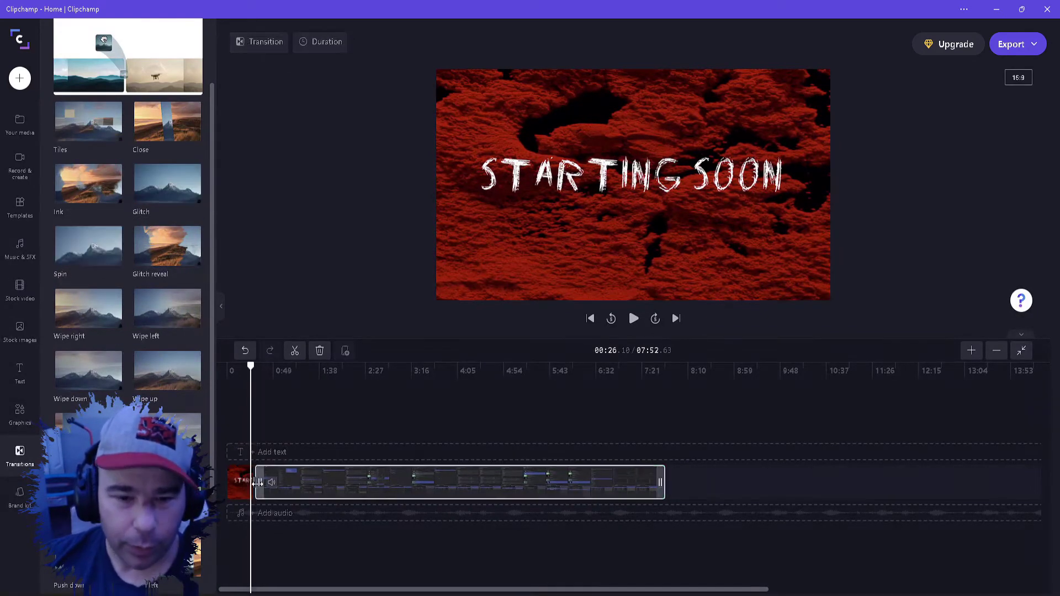
Play back the Spin transition, then move the playhead to about 1:34
drag(251, 366, 244, 366)
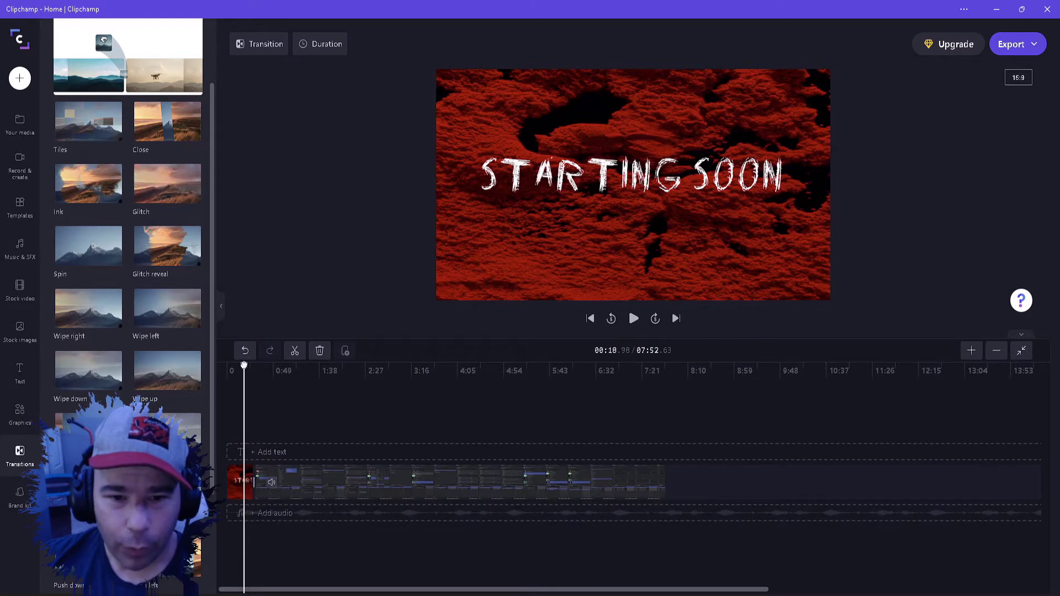
click(632, 319)
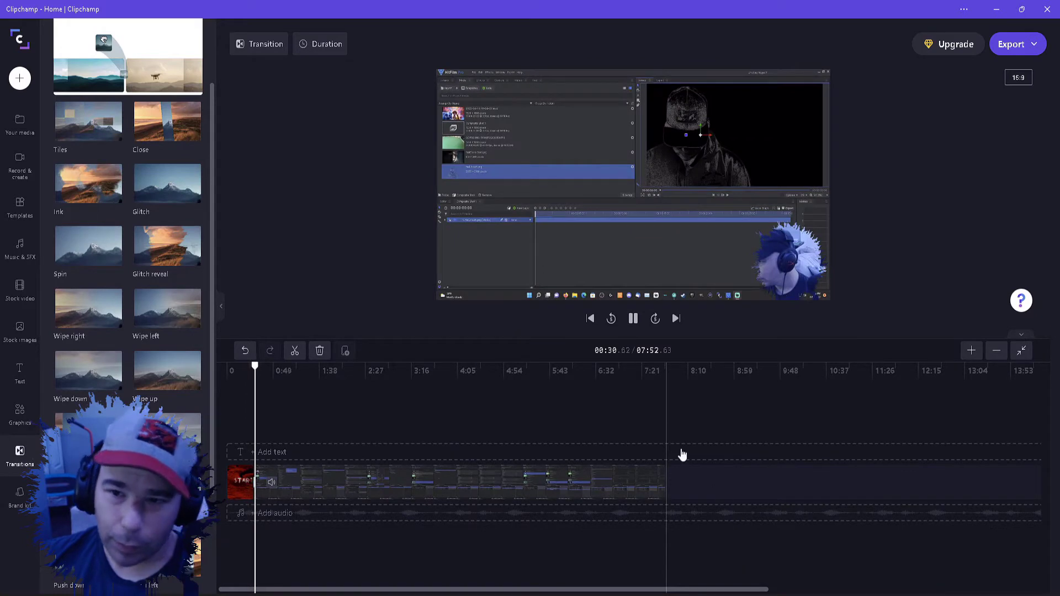
click(633, 320)
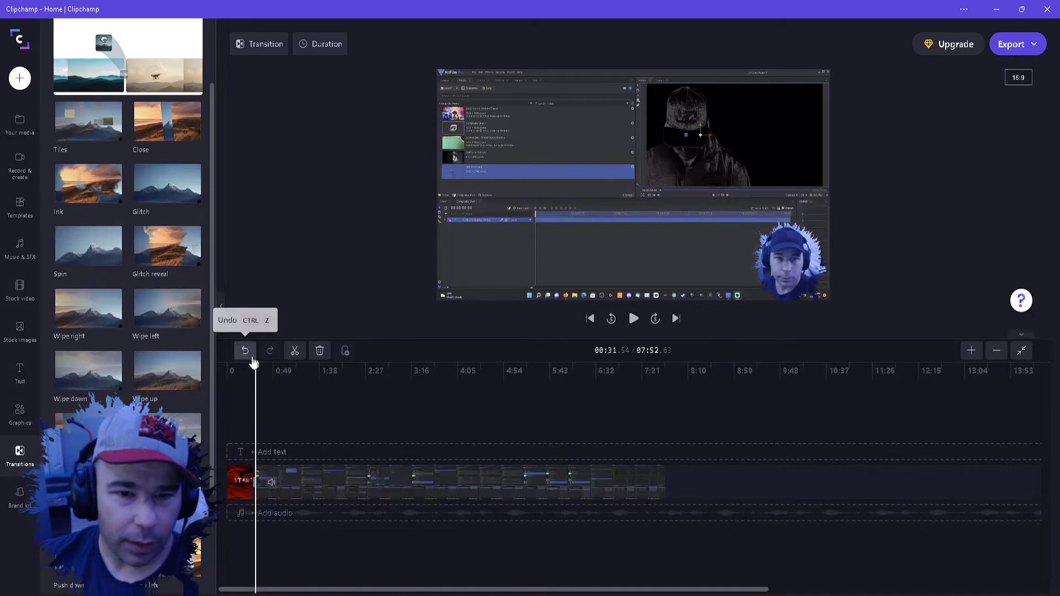
mouse_move(255, 366)
mouse_down()
mouse_move(237, 366)
mouse_move(246, 368)
mouse_up()
scroll(194, 339, up, 2)
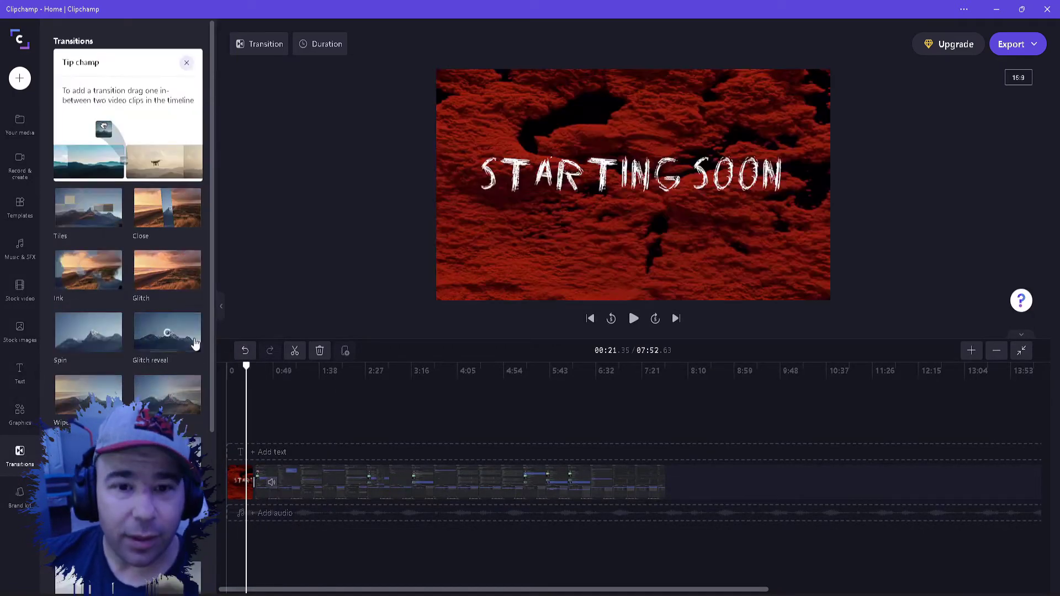
drag(243, 368, 313, 368)
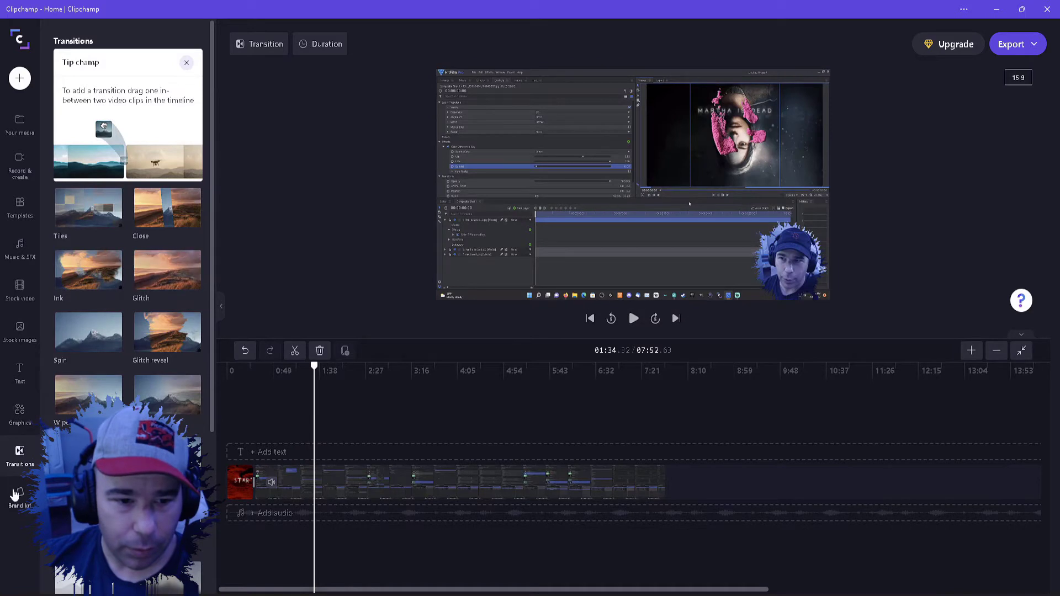
Add the Outline shadow text preset and show its default title around 0:35
click(20, 371)
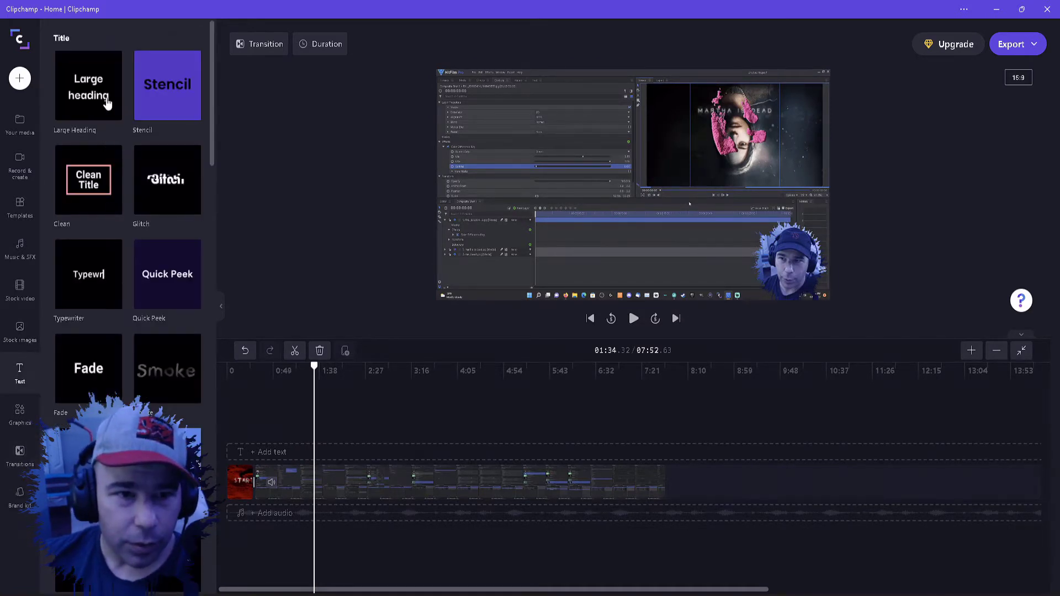
scroll(125, 344, down, 3)
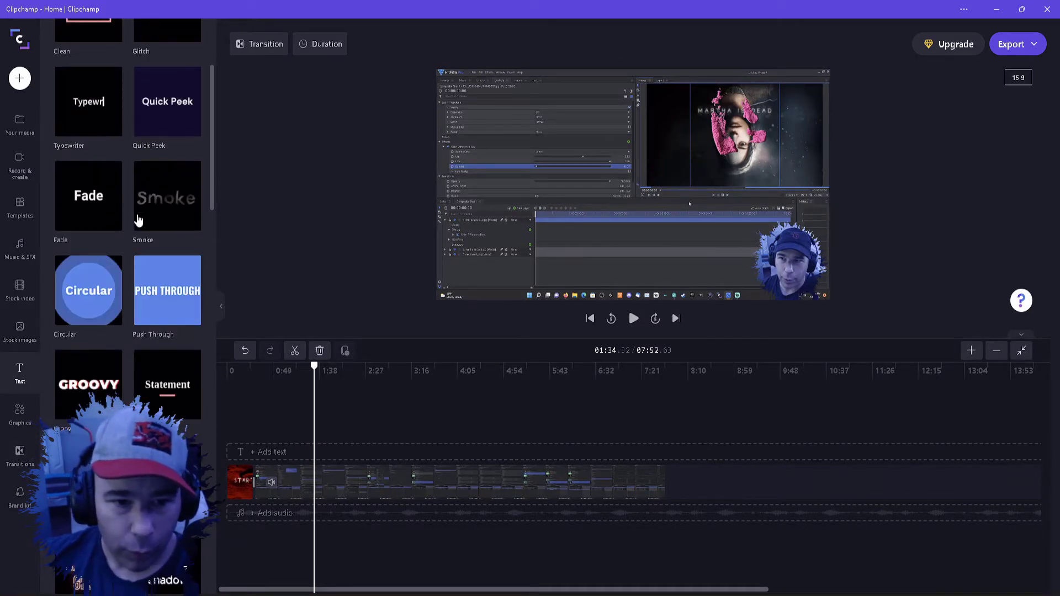
scroll(165, 392, up, 3)
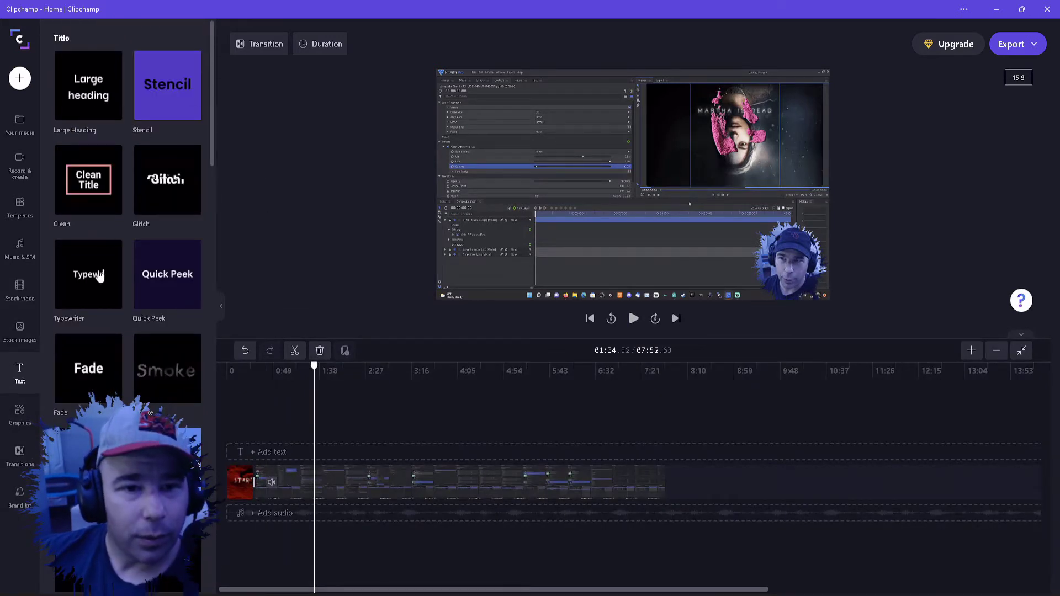
scroll(116, 359, down, 3)
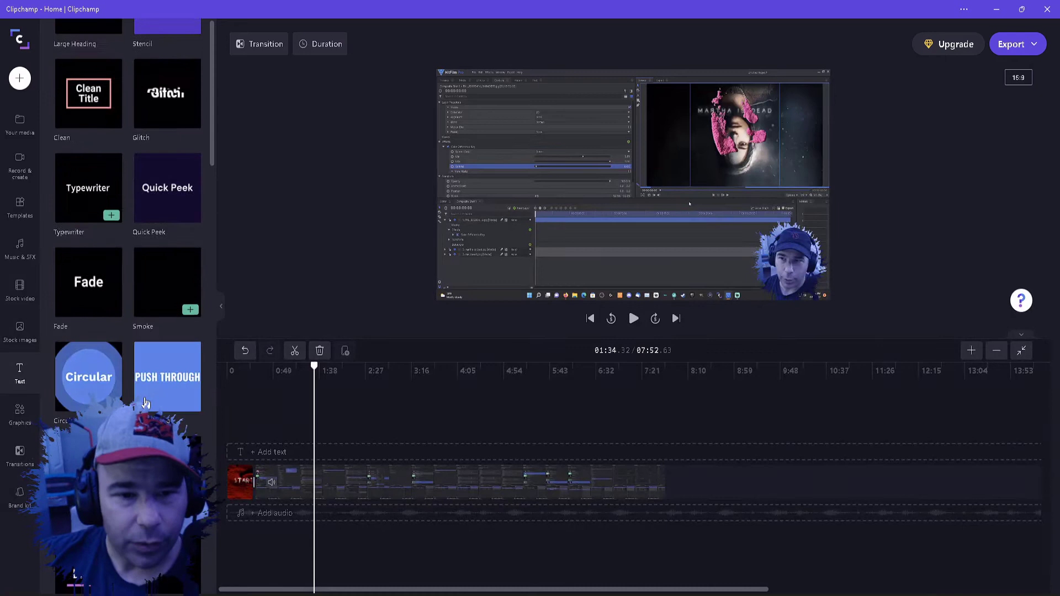
scroll(138, 370, down, 3)
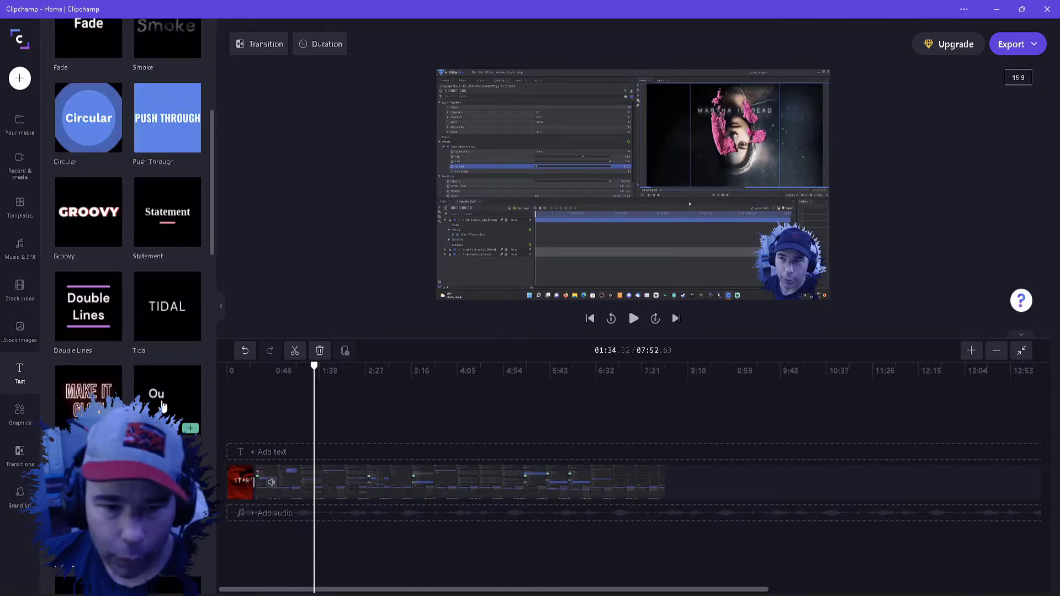
scroll(138, 371, down, 2)
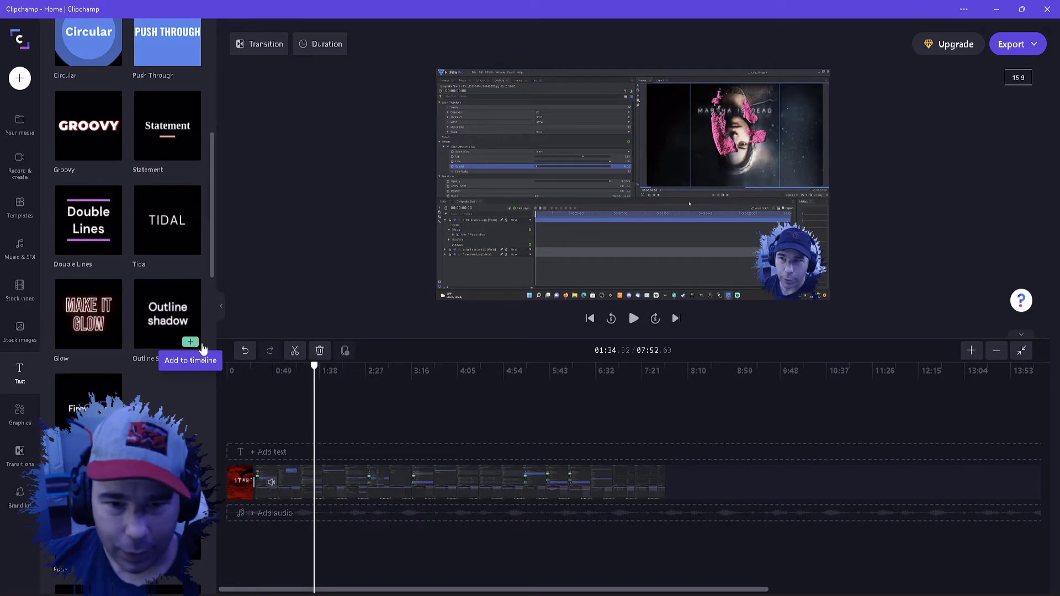
drag(299, 375, 254, 376)
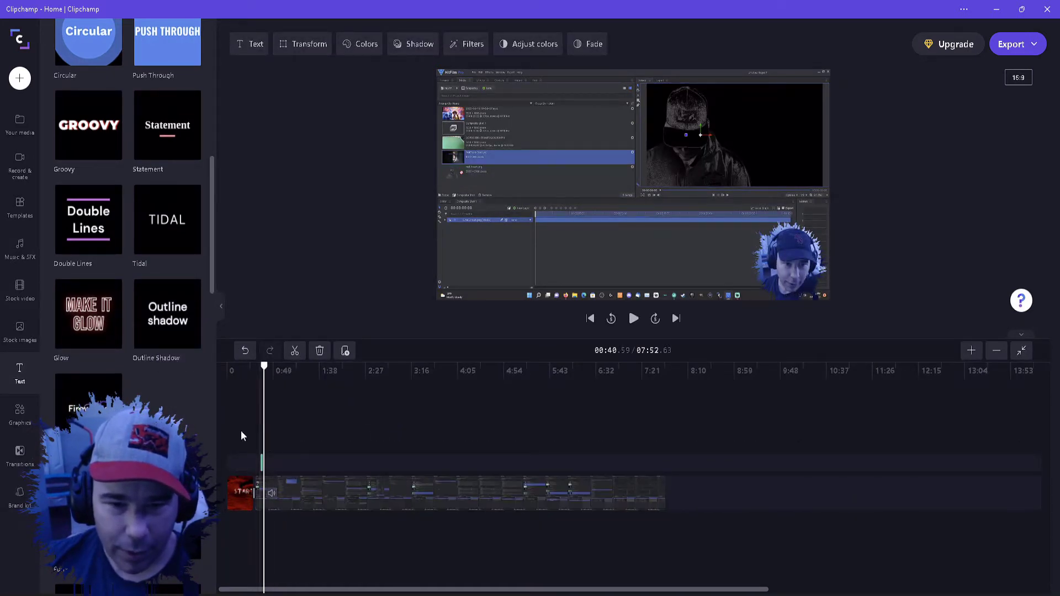
mouse_move(239, 473)
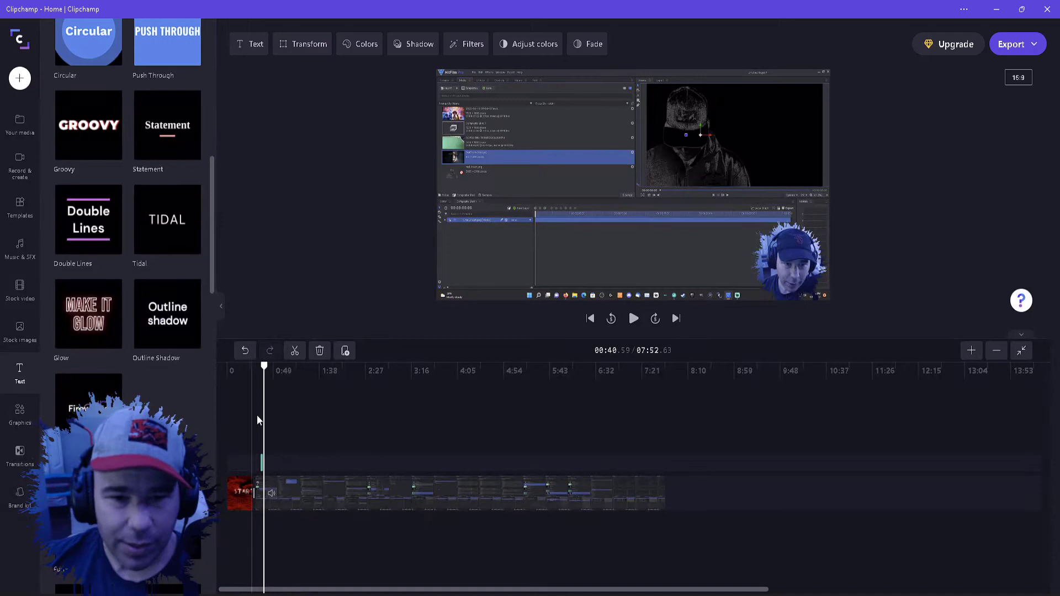
drag(264, 372, 261, 373)
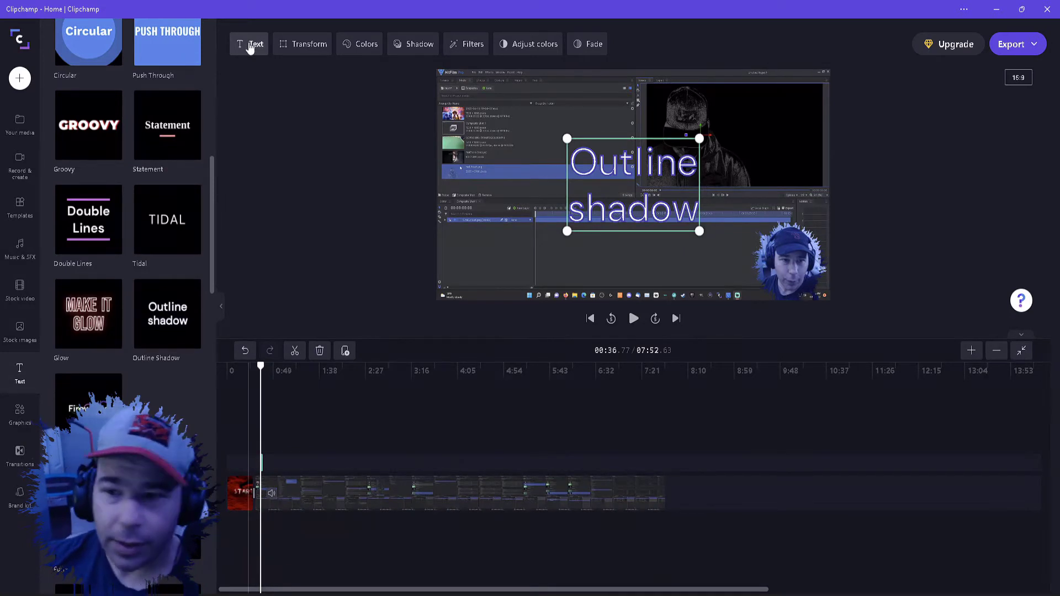
Replace the title text with the creator's Twitter handle and 'Twitter' on a second line
click(248, 44)
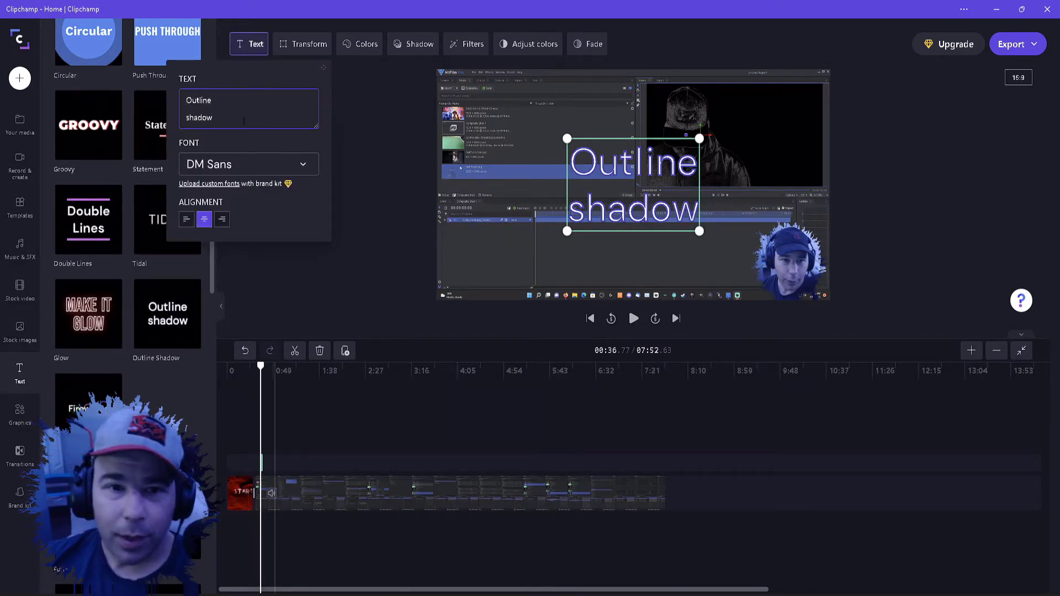
drag(213, 117, 168, 90)
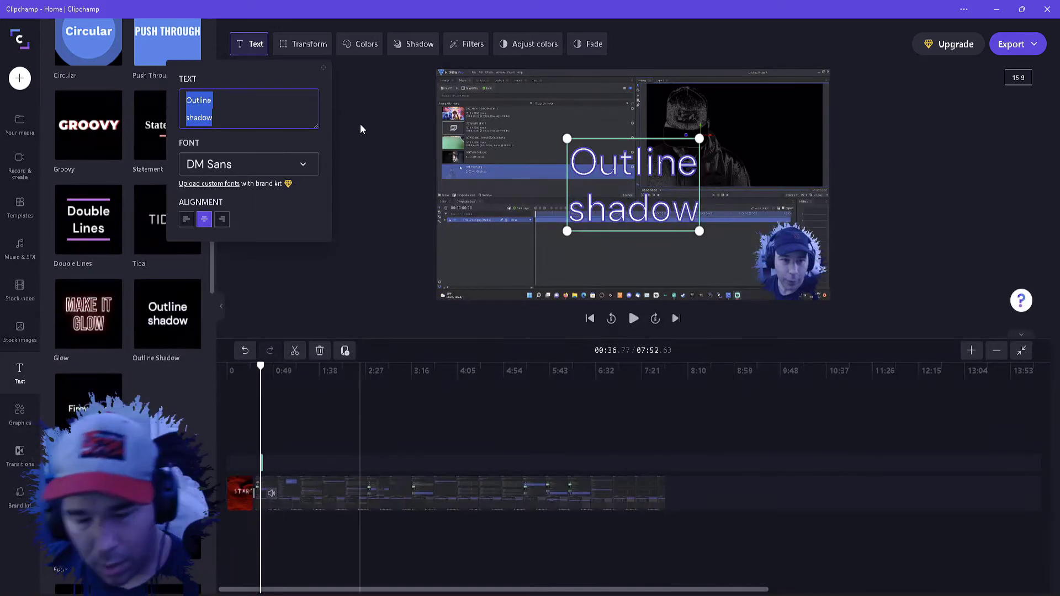
text(@)
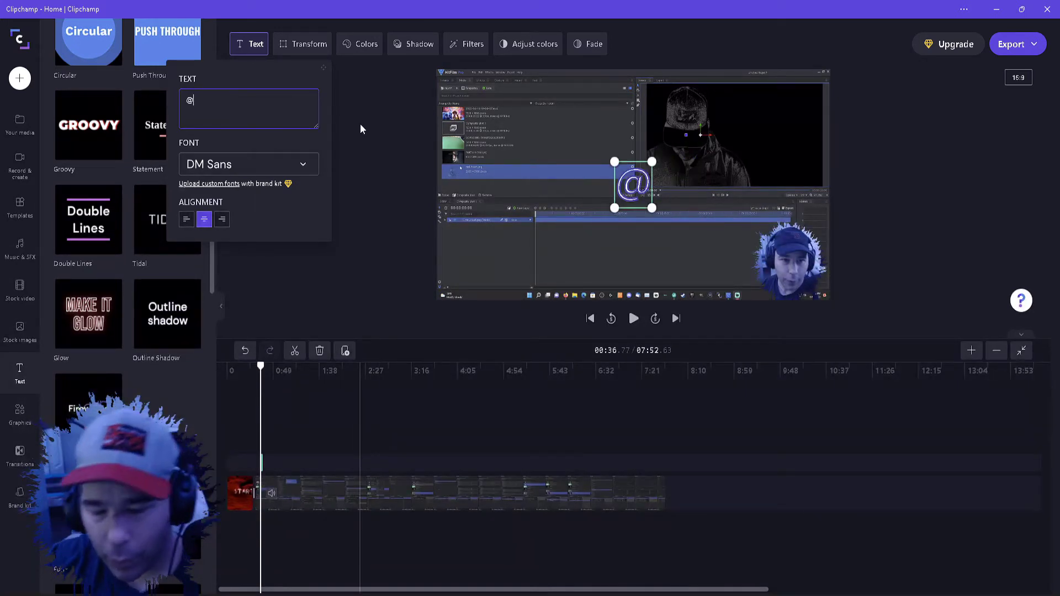
text(CRR)
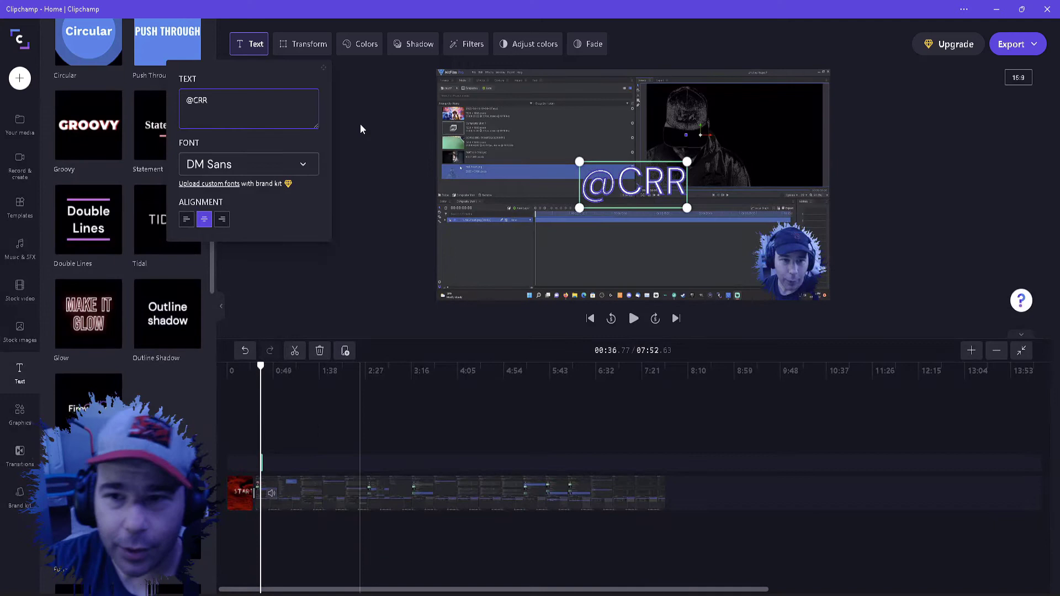
text(Prom)
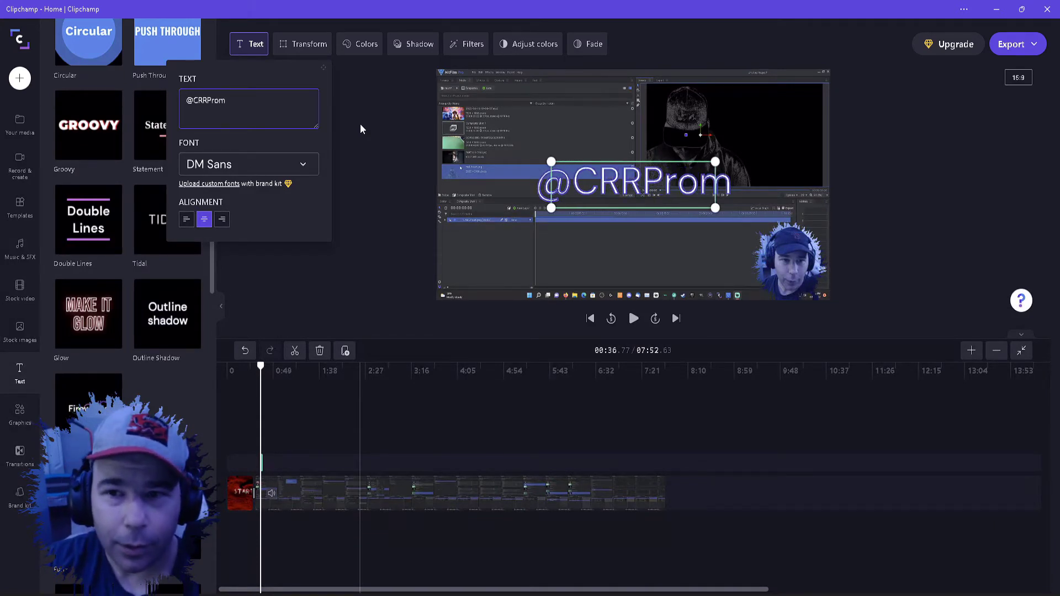
text(etheus)
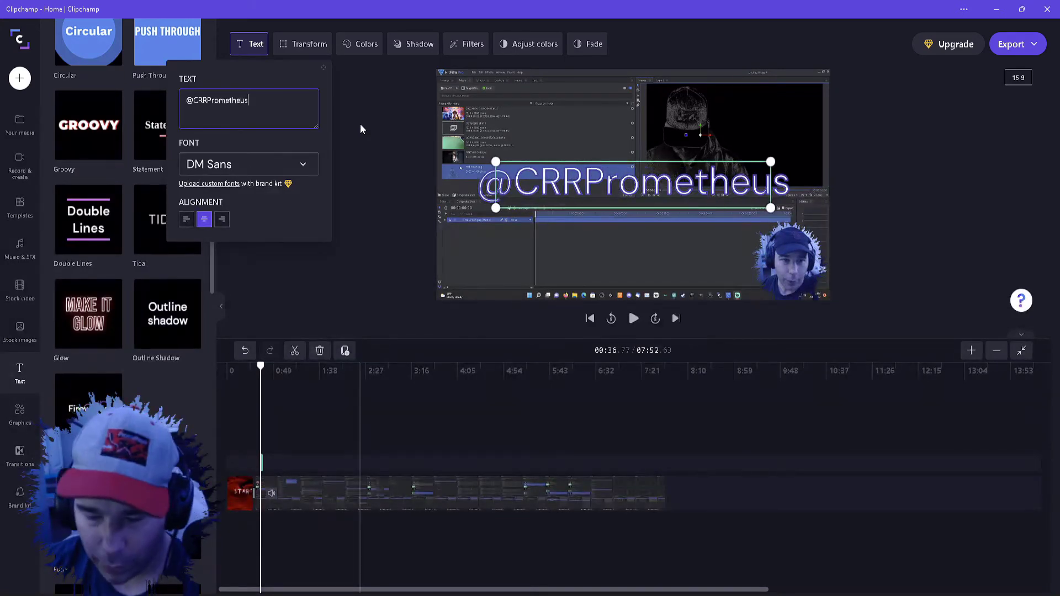
key(Return)
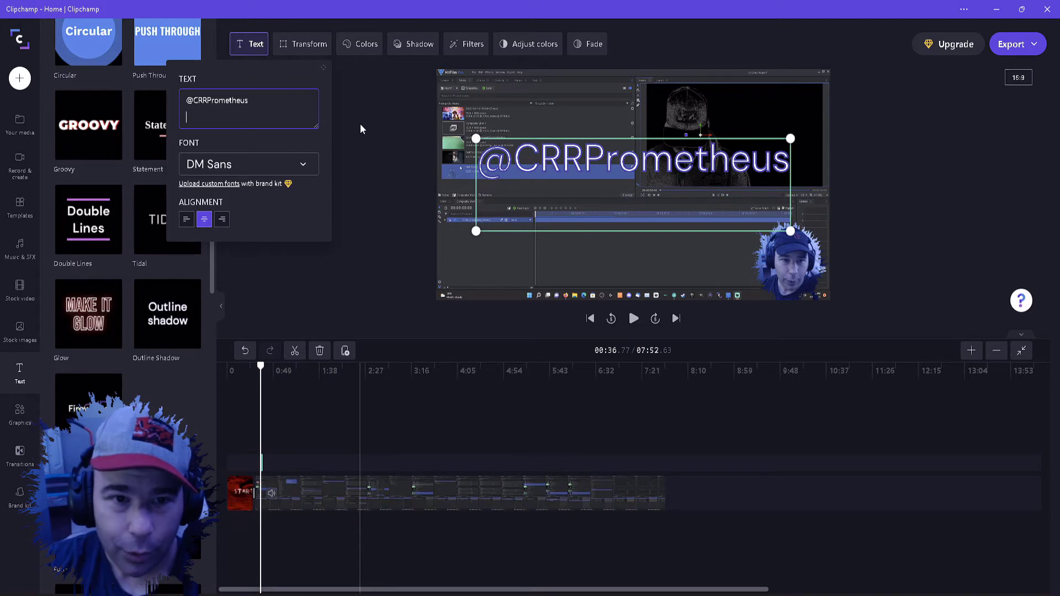
text(Twitter)
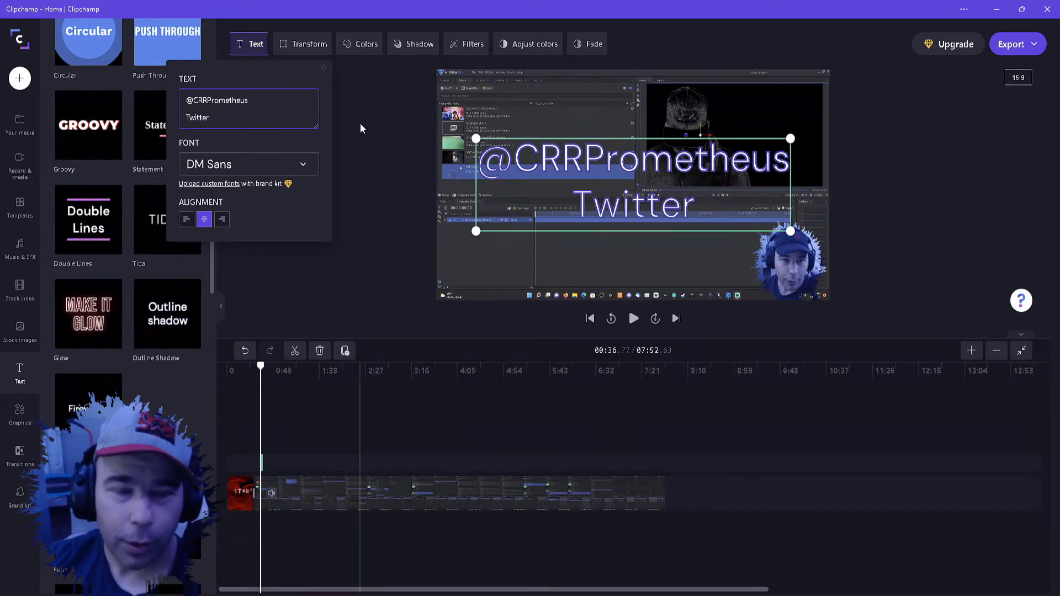
Set the title font to Press Start 2P
click(305, 168)
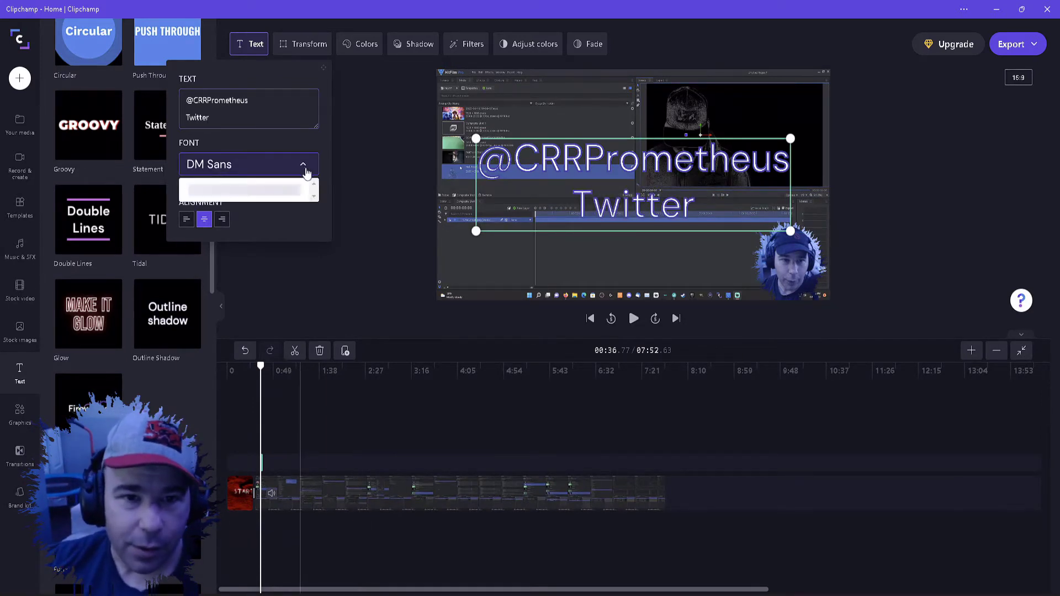
scroll(221, 423, down, 3)
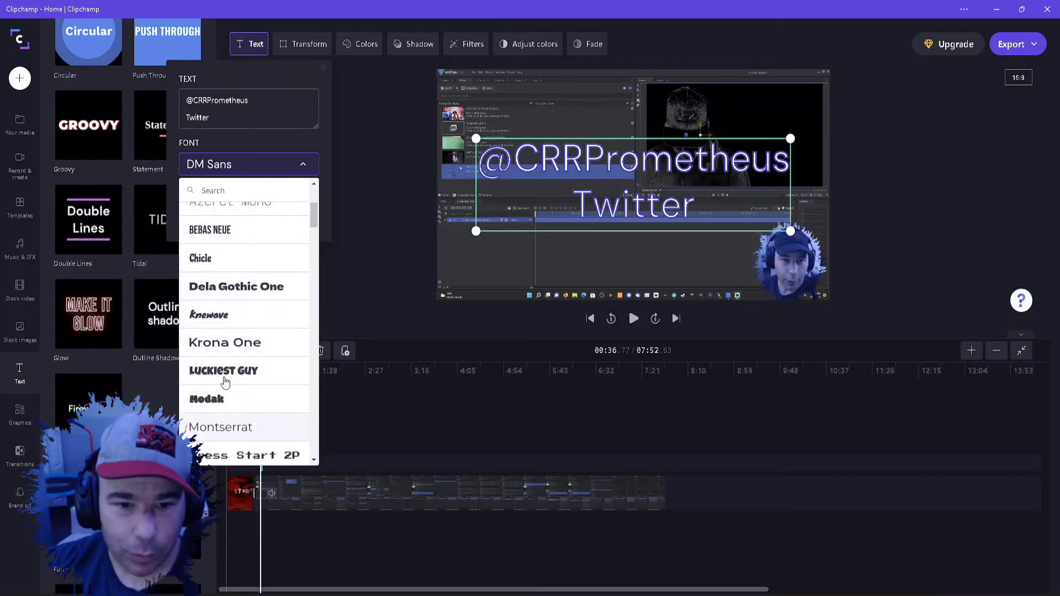
scroll(224, 405, down, 2)
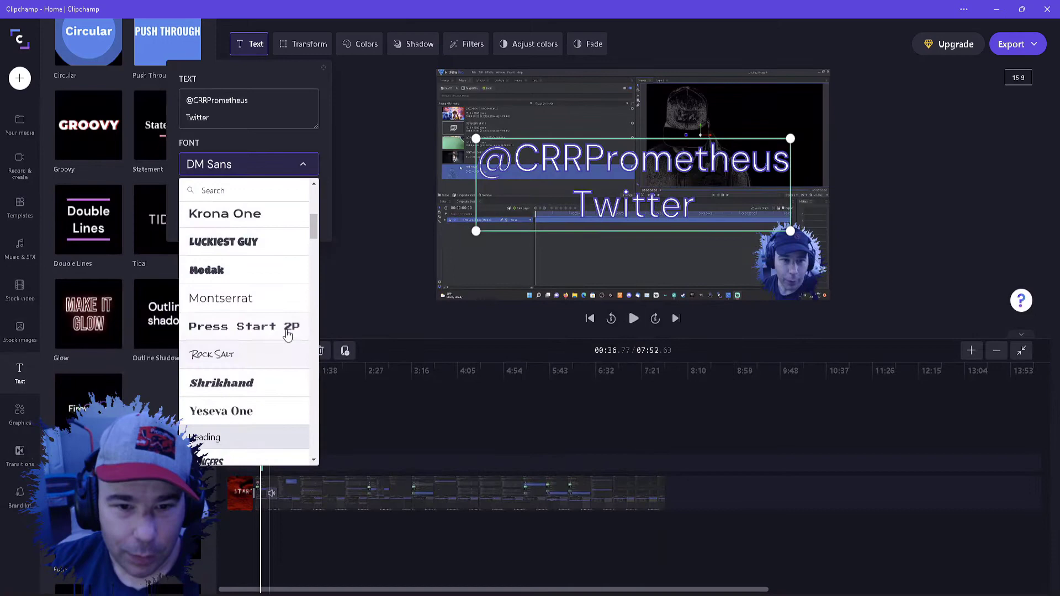
click(253, 331)
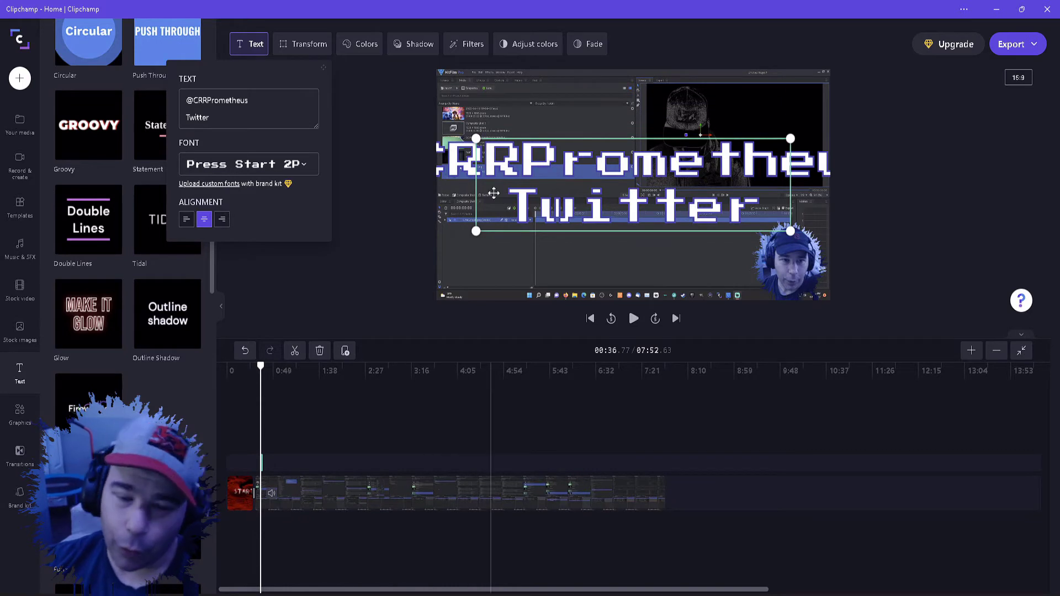
Shrink the handle text box so it fits, and move it lower in the frame
drag(476, 231, 552, 196)
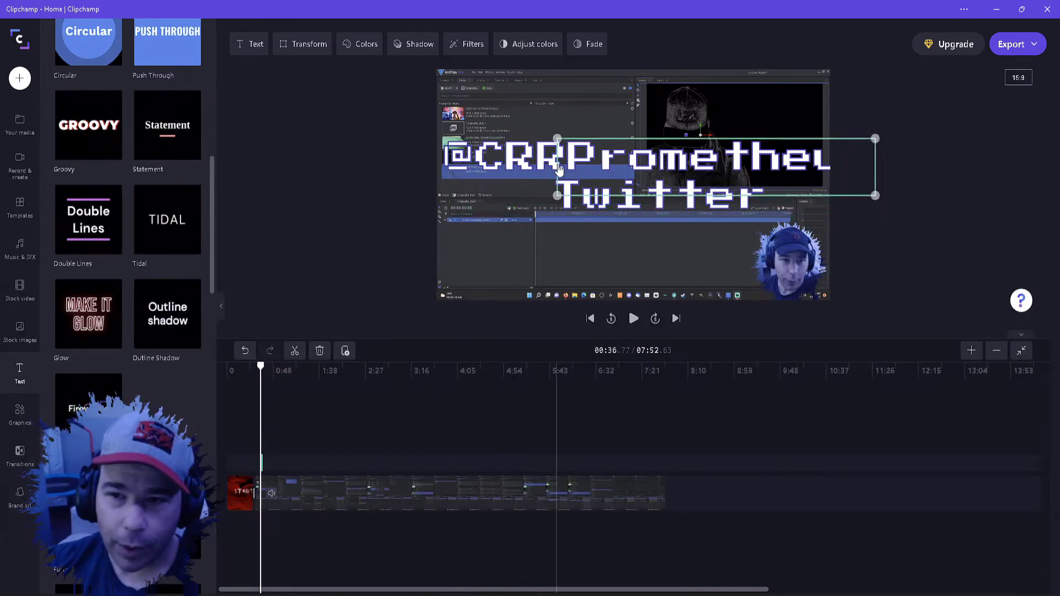
drag(618, 172, 594, 178)
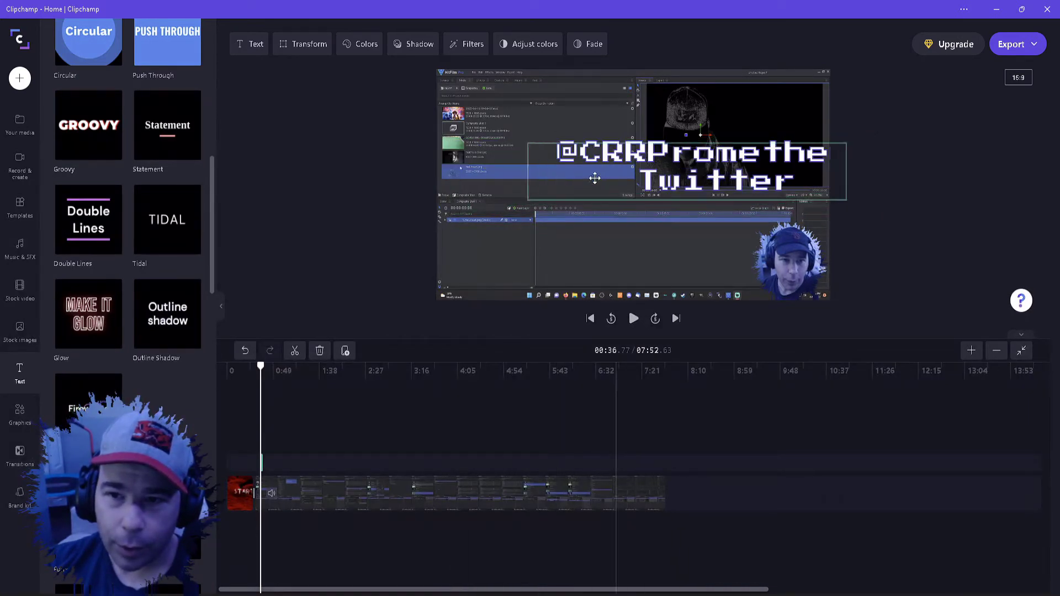
click(541, 248)
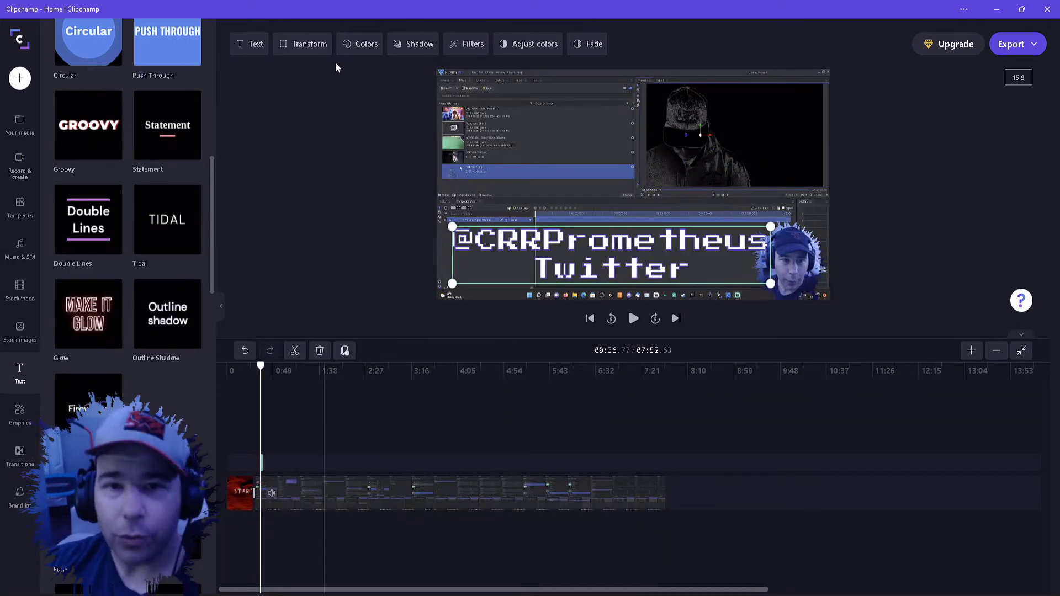
Change the title's shadow colour from #3F49A7 to blue #1089FF
click(358, 48)
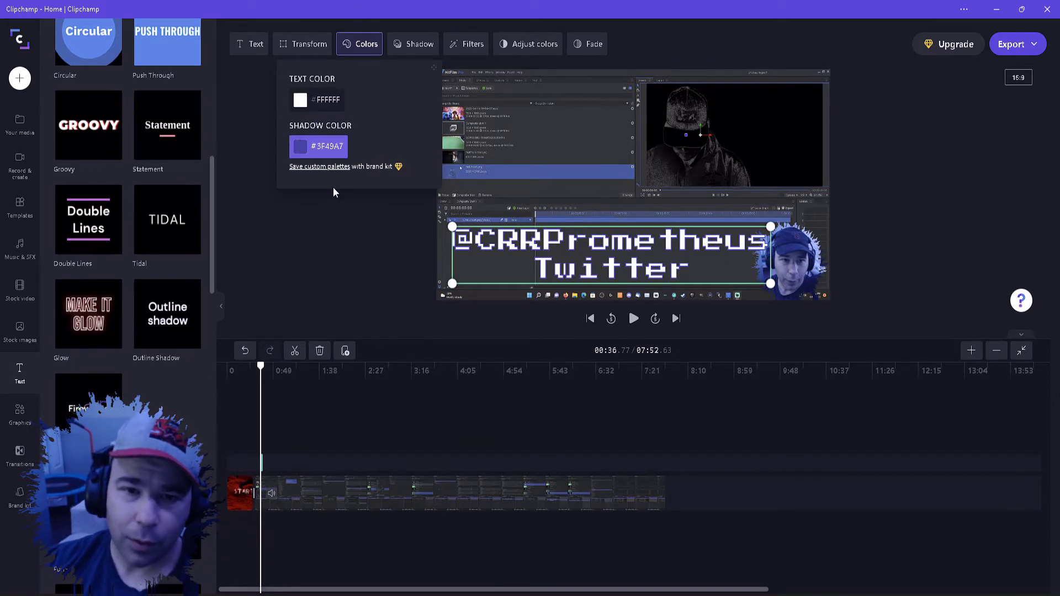
click(391, 282)
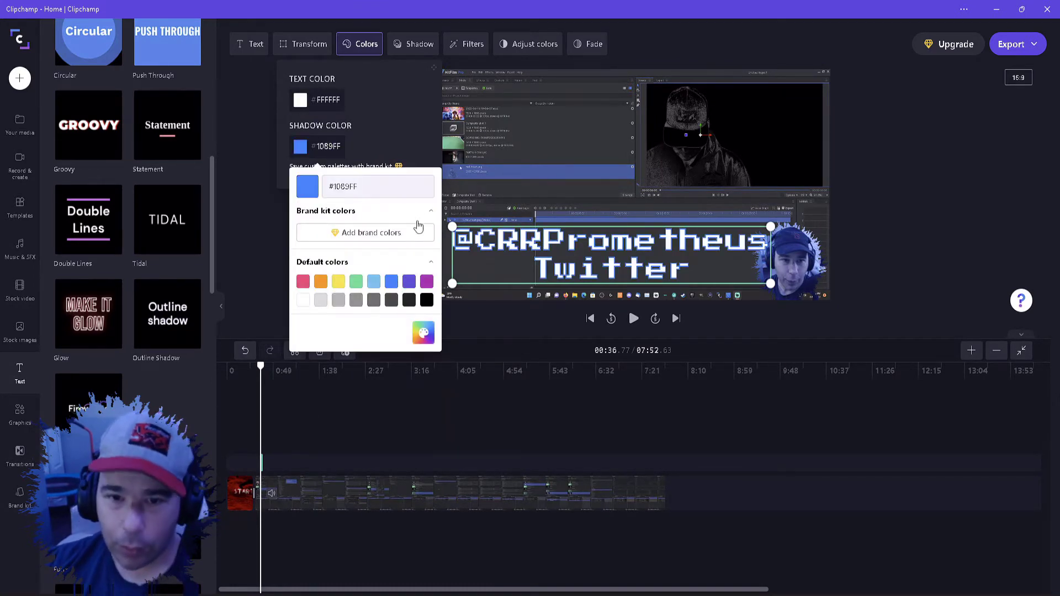
click(279, 275)
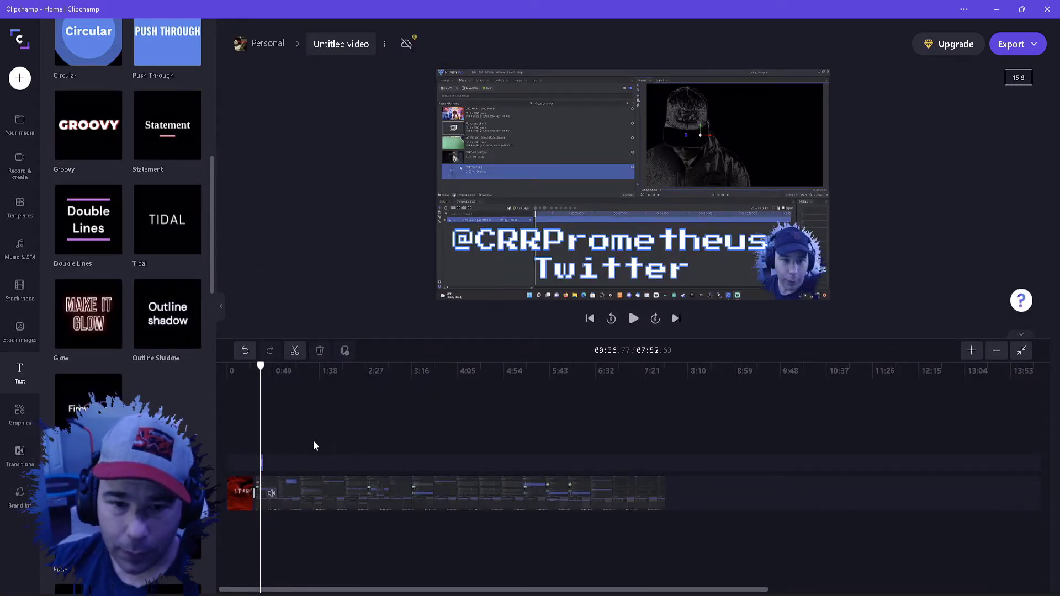
Reselect the handle text and review its position, font size and shadow settings
click(565, 256)
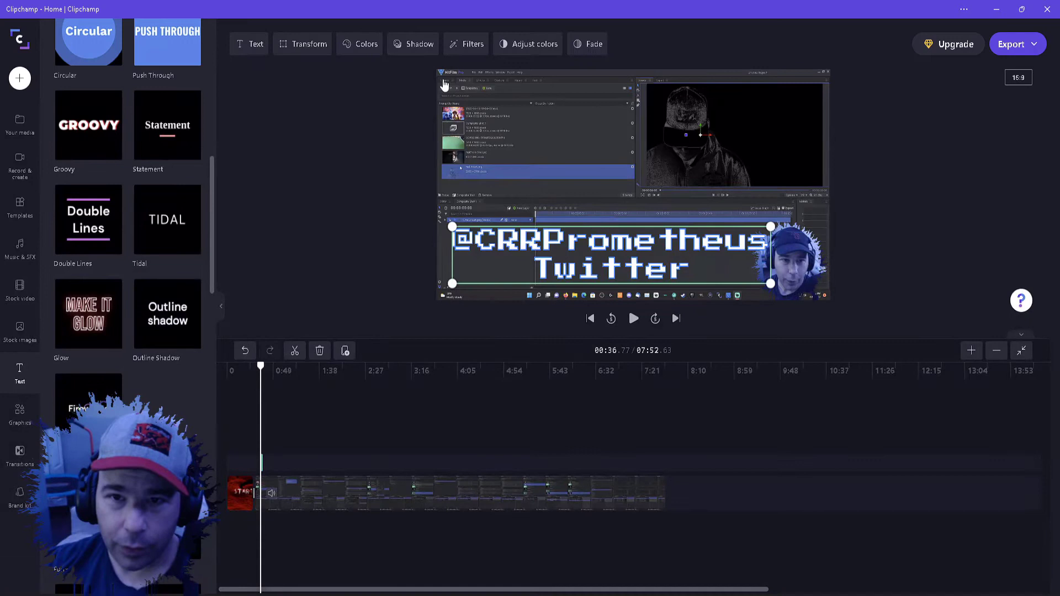
click(314, 43)
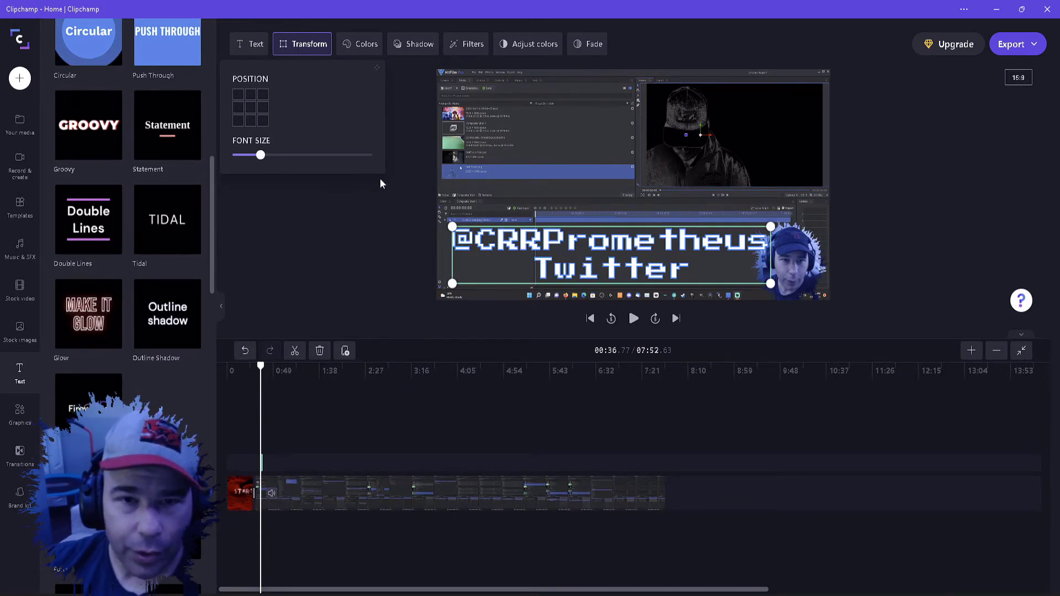
click(408, 46)
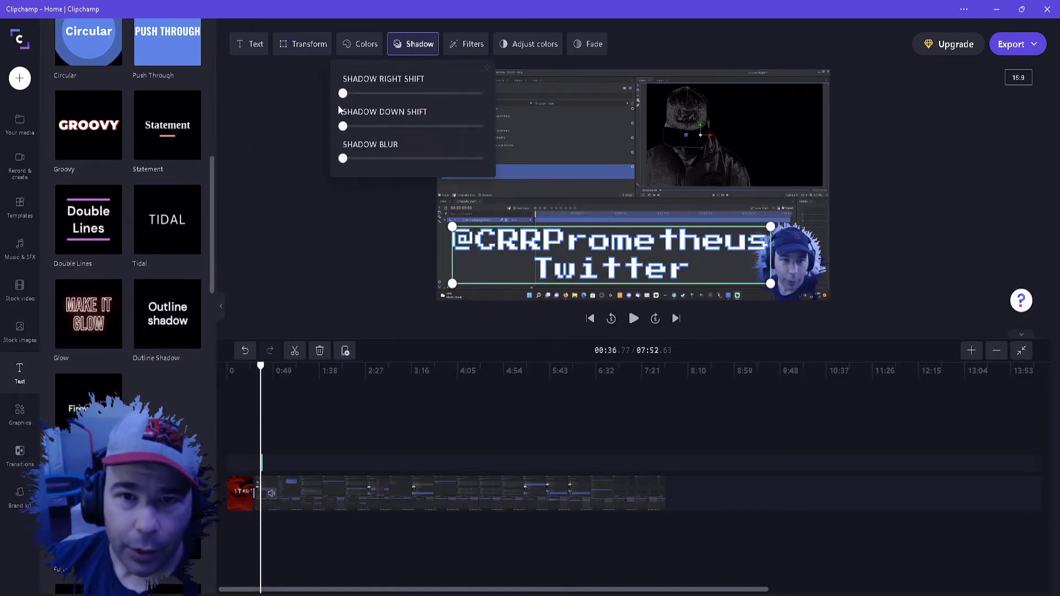
Try the Glass, Cartoon and Blur fill filters on the handle text, then deselect it
click(461, 46)
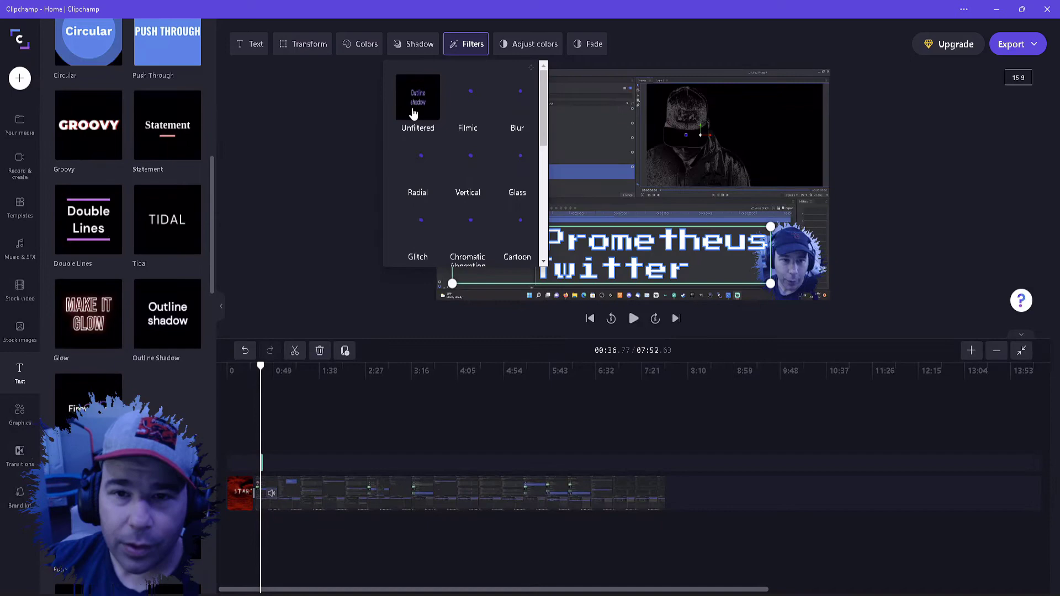
scroll(488, 144, down, 1)
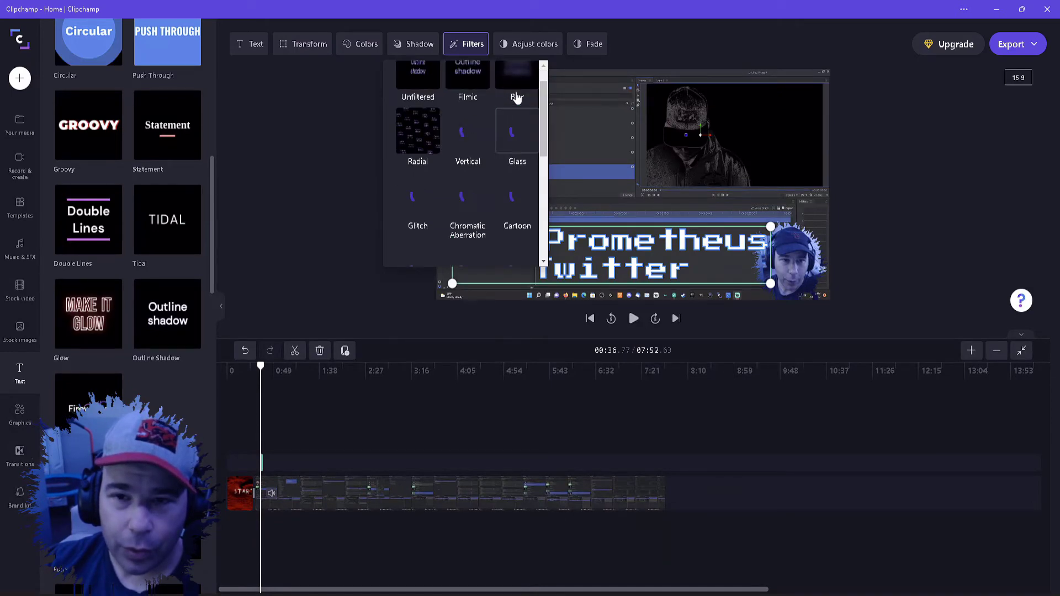
click(505, 130)
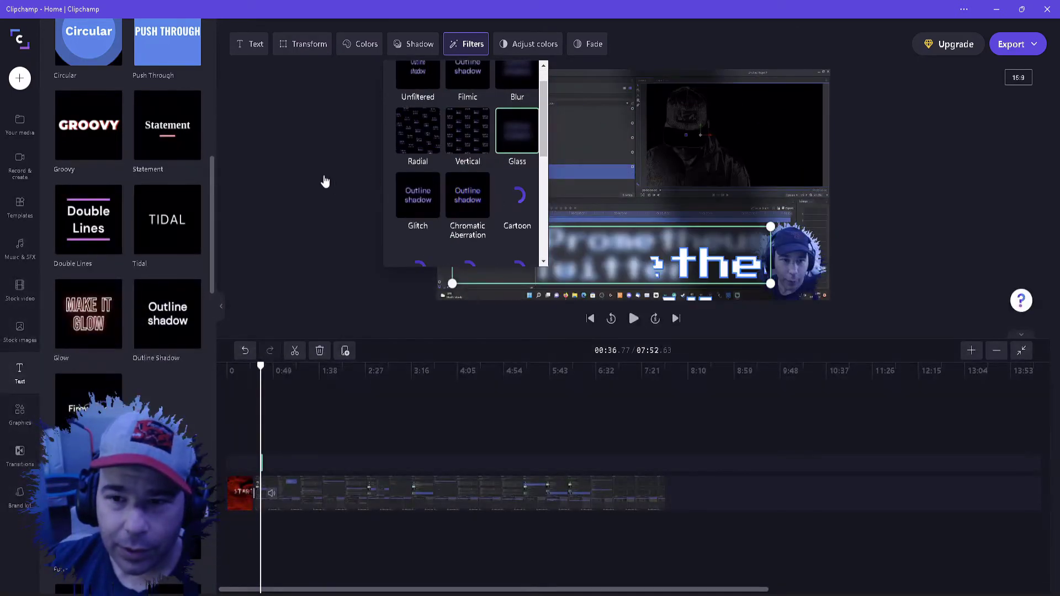
scroll(497, 166, down, 1)
click(517, 135)
scroll(487, 206, down, 2)
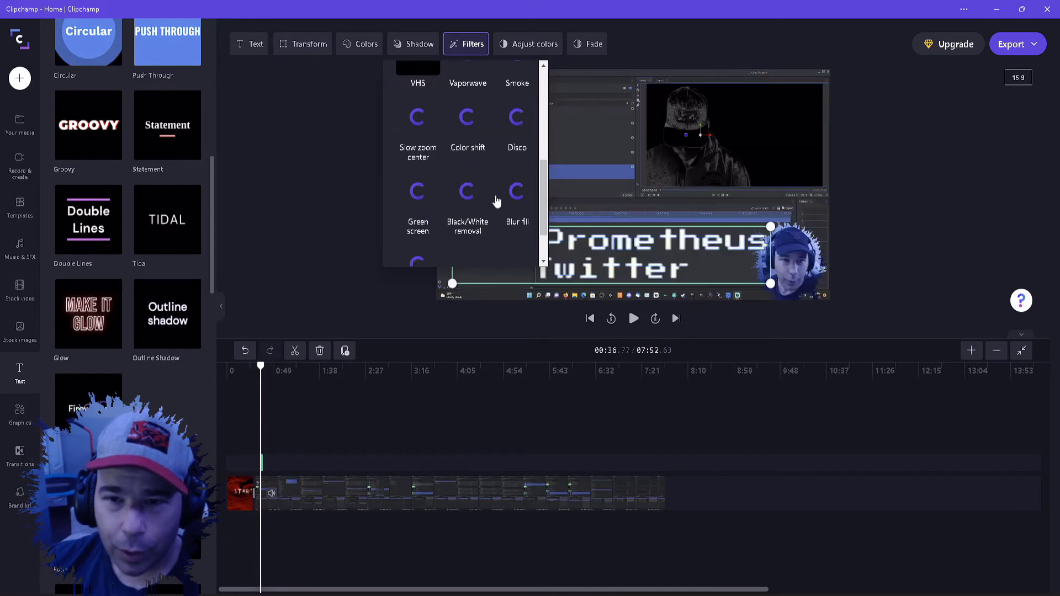
click(499, 199)
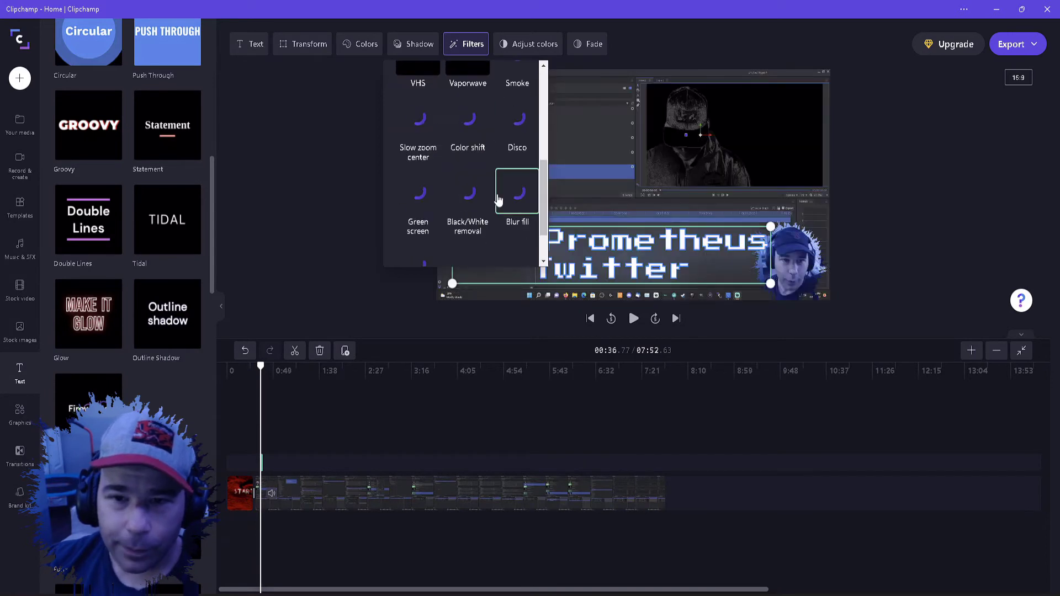
click(297, 152)
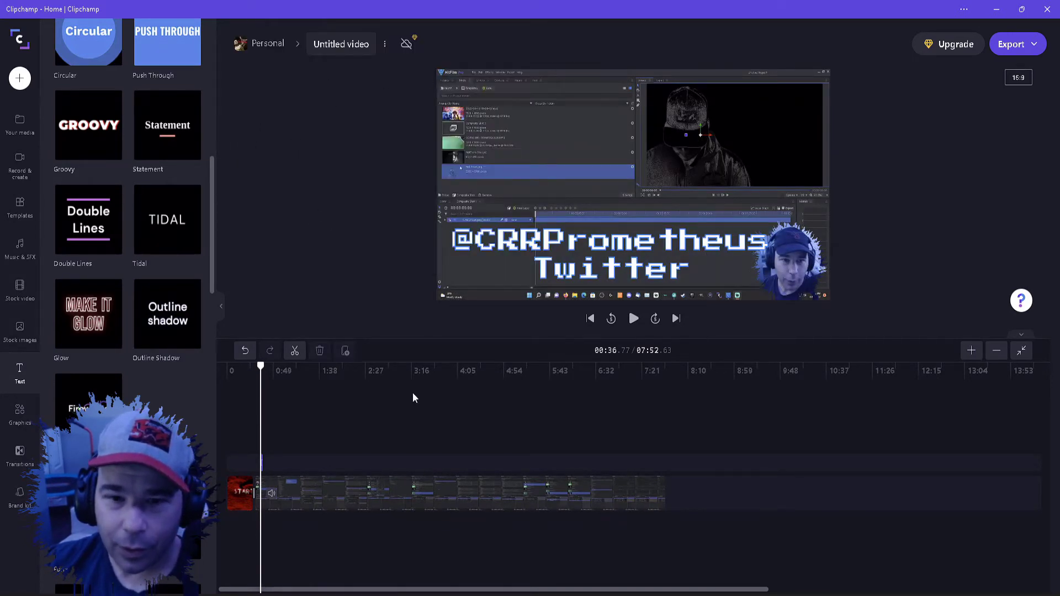
click(554, 244)
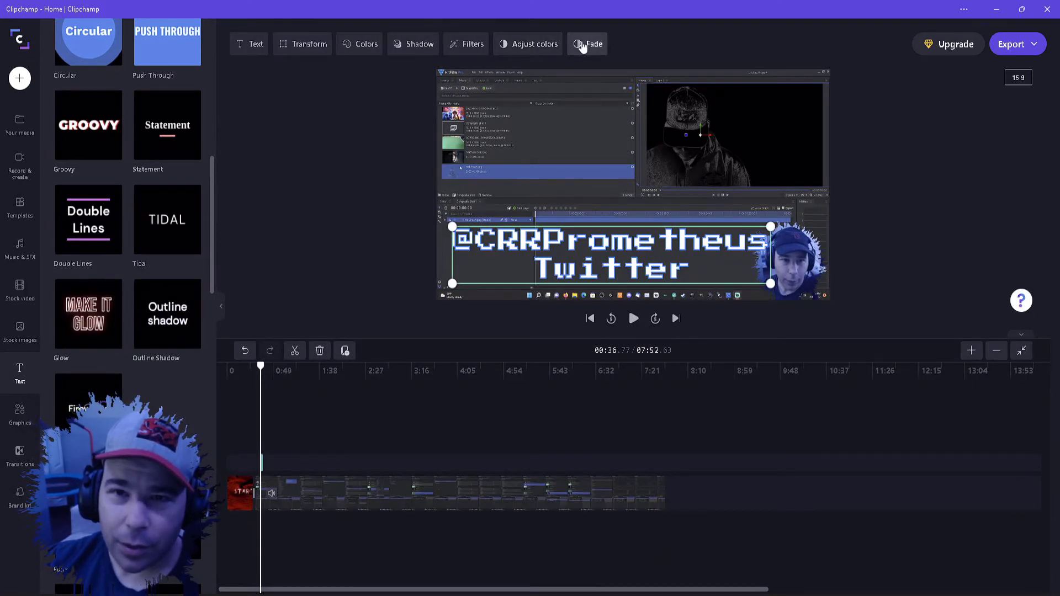
click(308, 226)
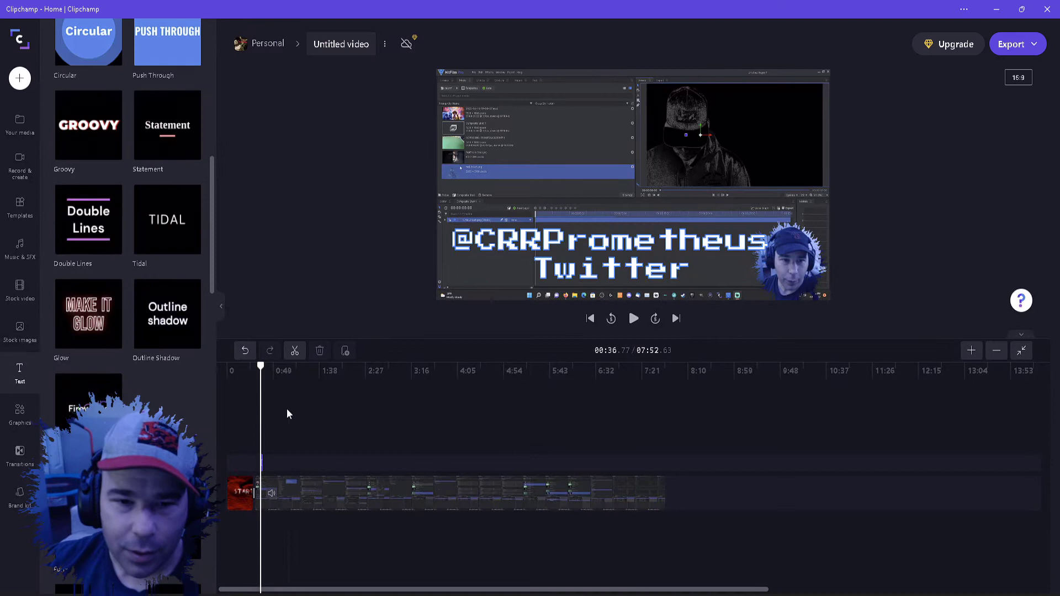
Move the playhead to about 0:50, past the text overlay
drag(261, 367, 273, 366)
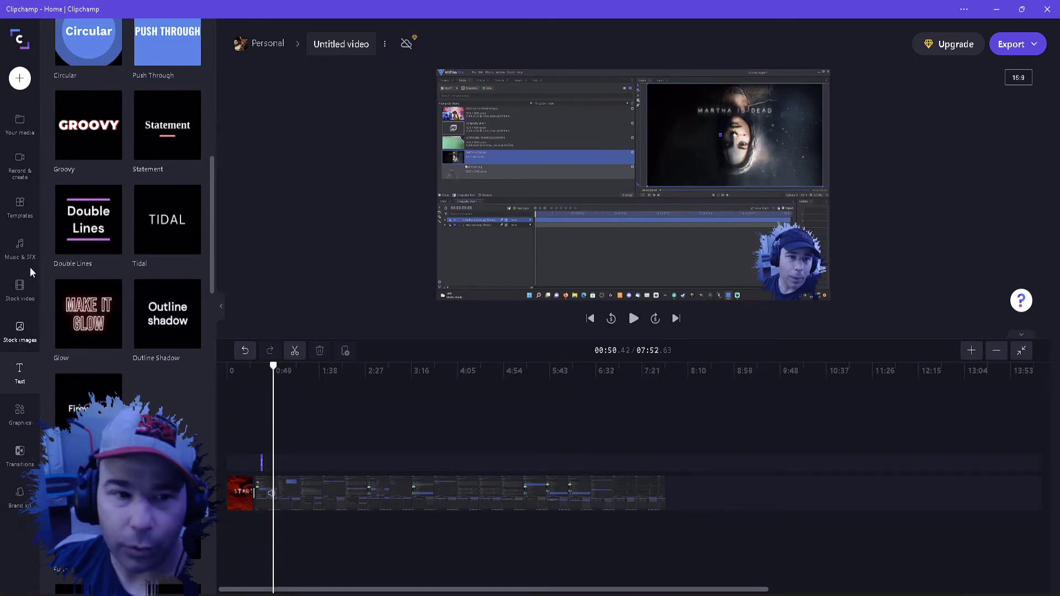
Drag the Subscribe panel 01 stock animation onto a new track near 0:50
click(21, 287)
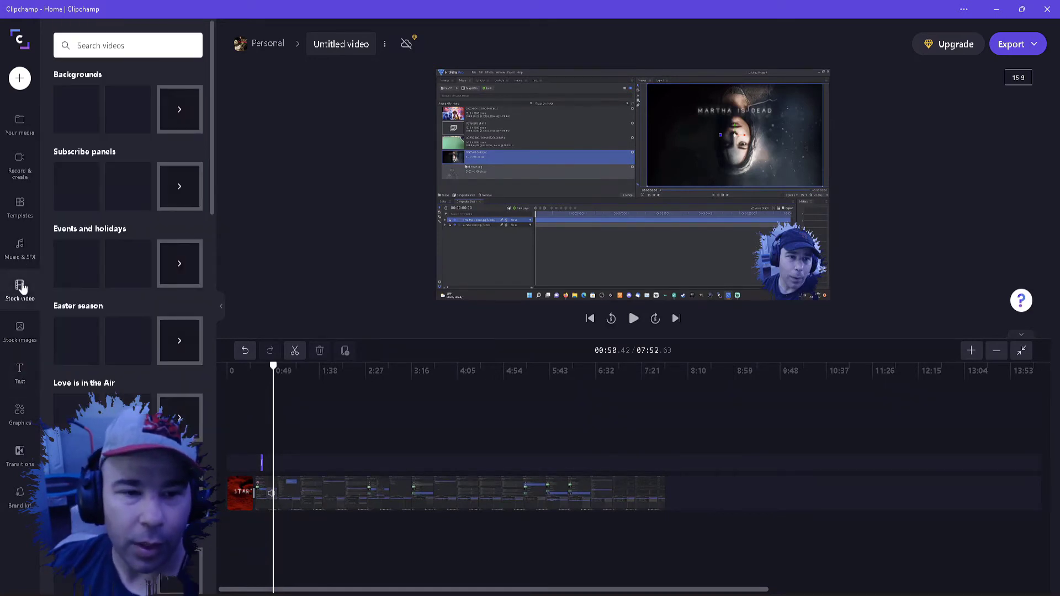
click(184, 192)
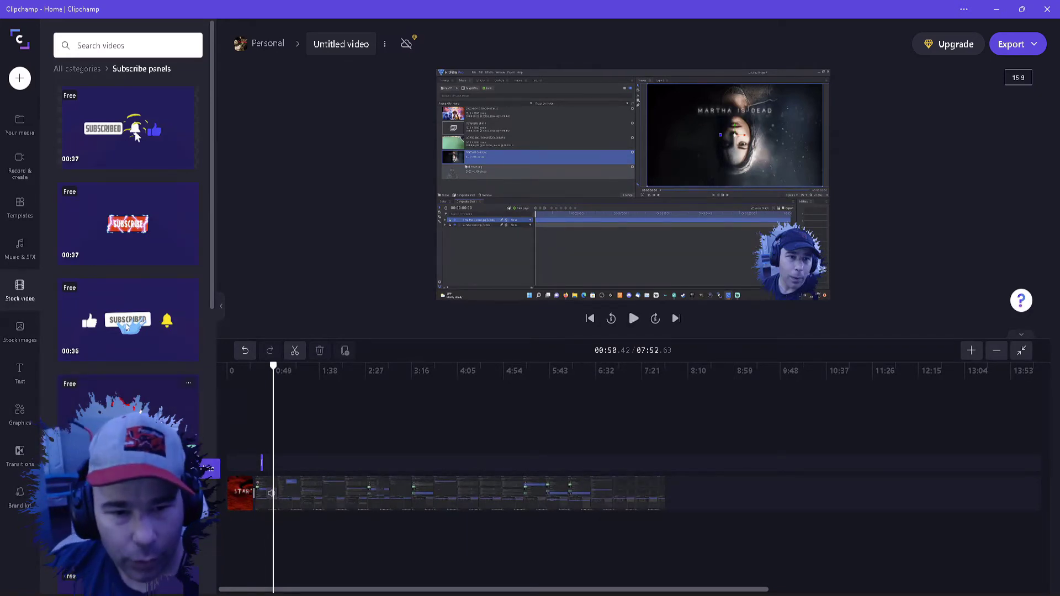
drag(261, 464, 264, 445)
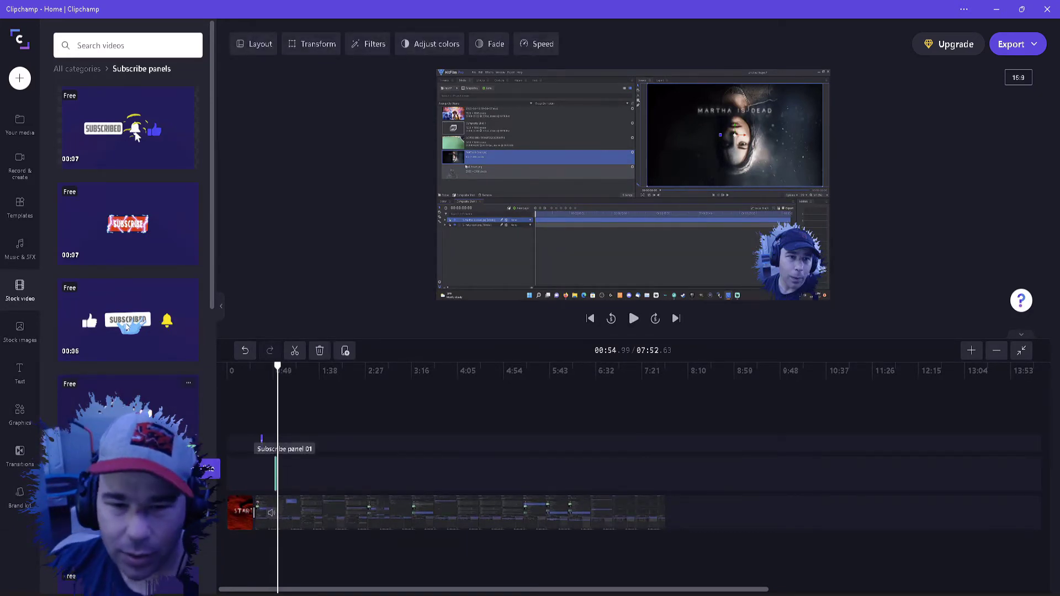
drag(277, 375, 275, 370)
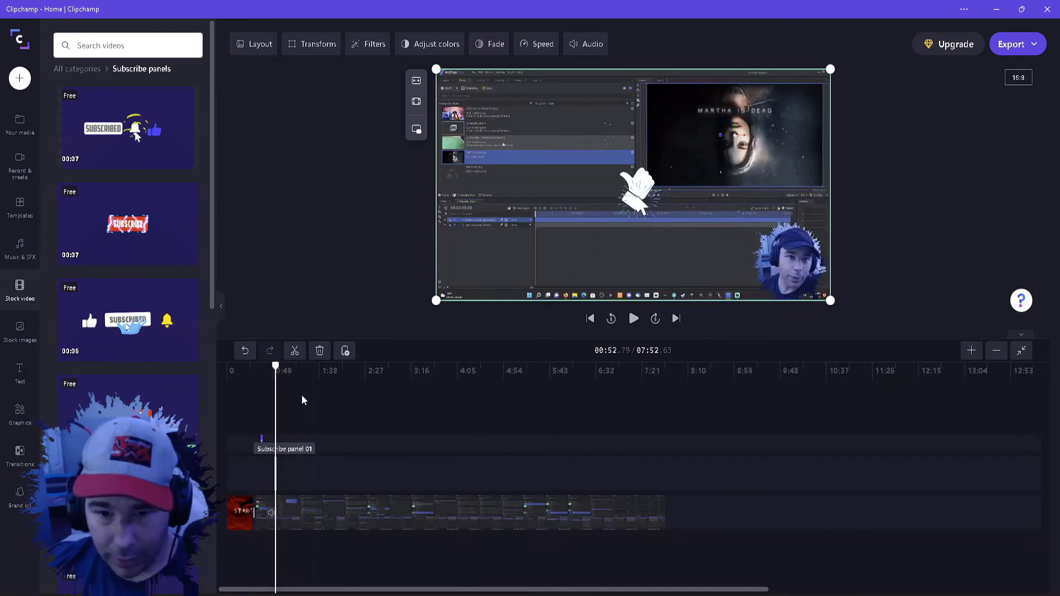
Drag the Subscribe panel's clapping-hand animation lower in the frame, then review from about 0:47
click(298, 40)
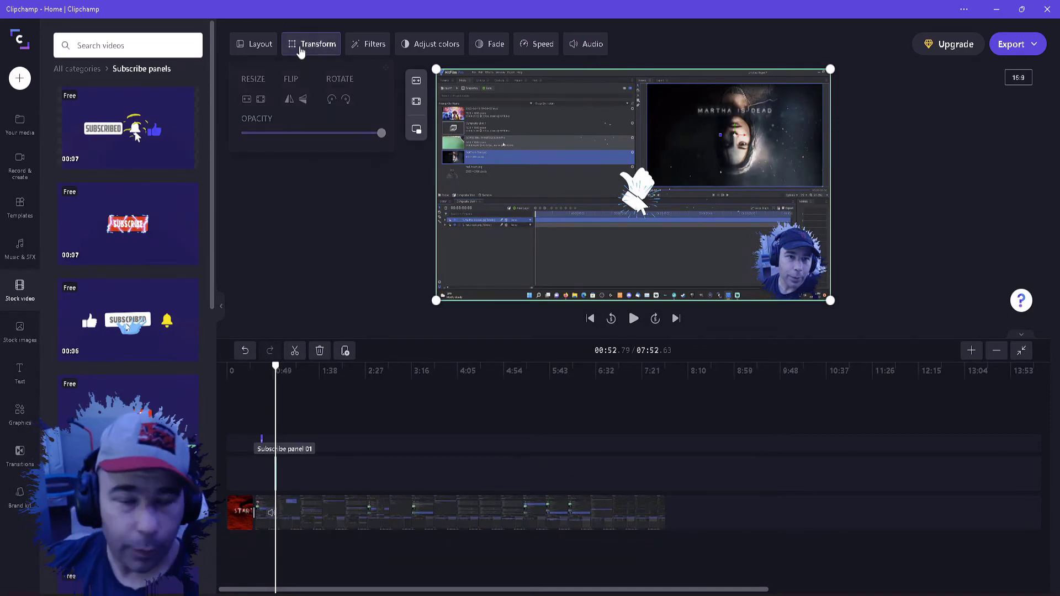
click(252, 49)
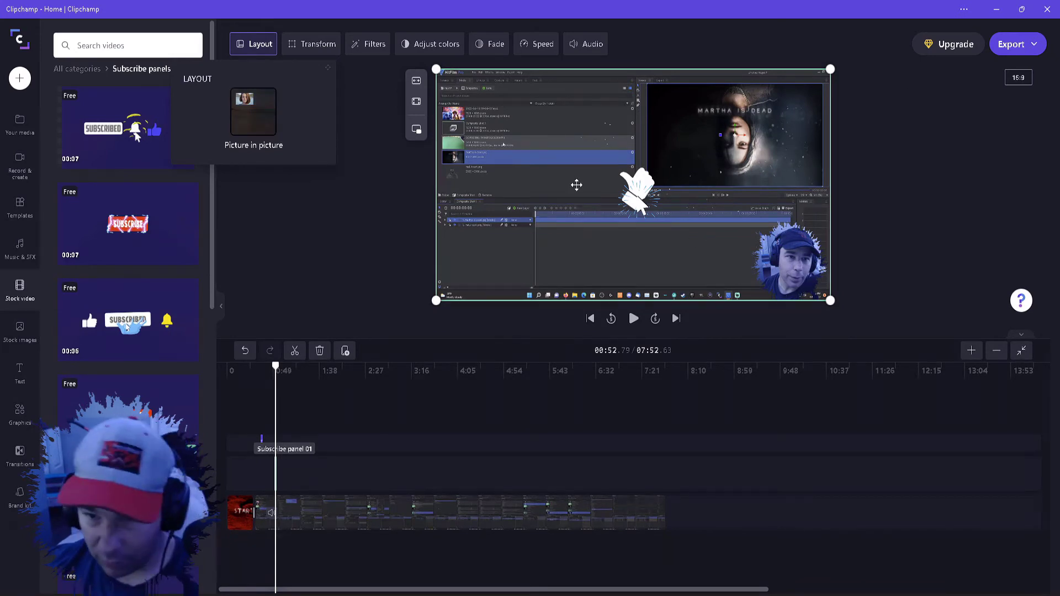
drag(577, 184, 596, 260)
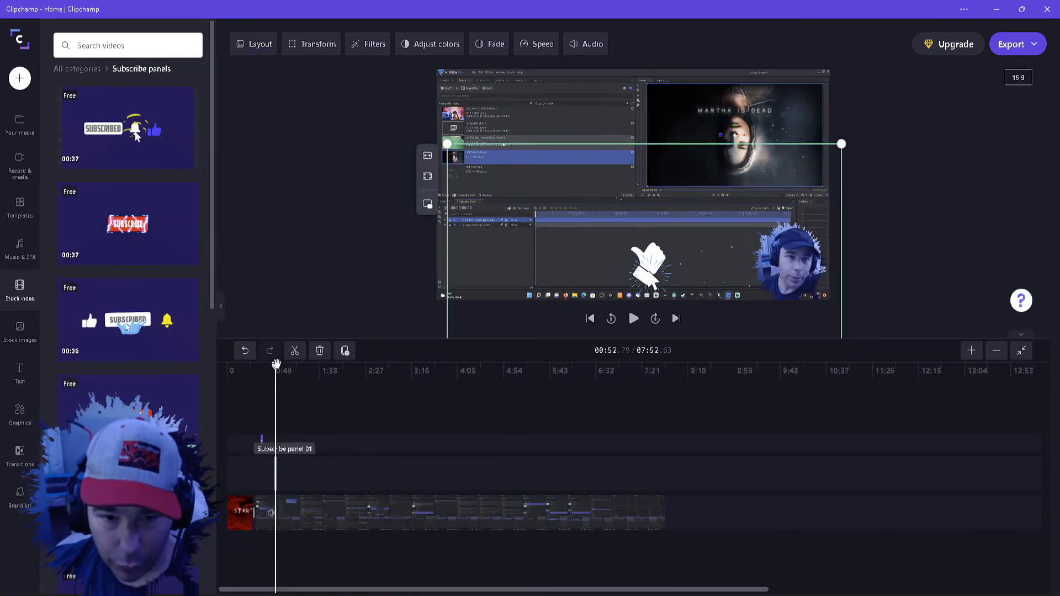
drag(276, 364, 270, 366)
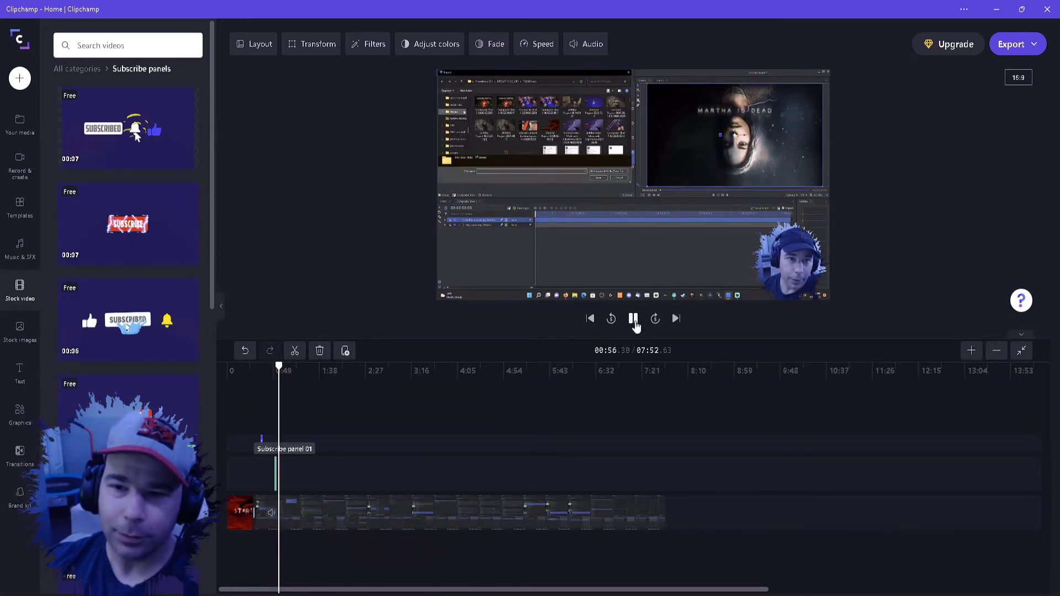
click(633, 319)
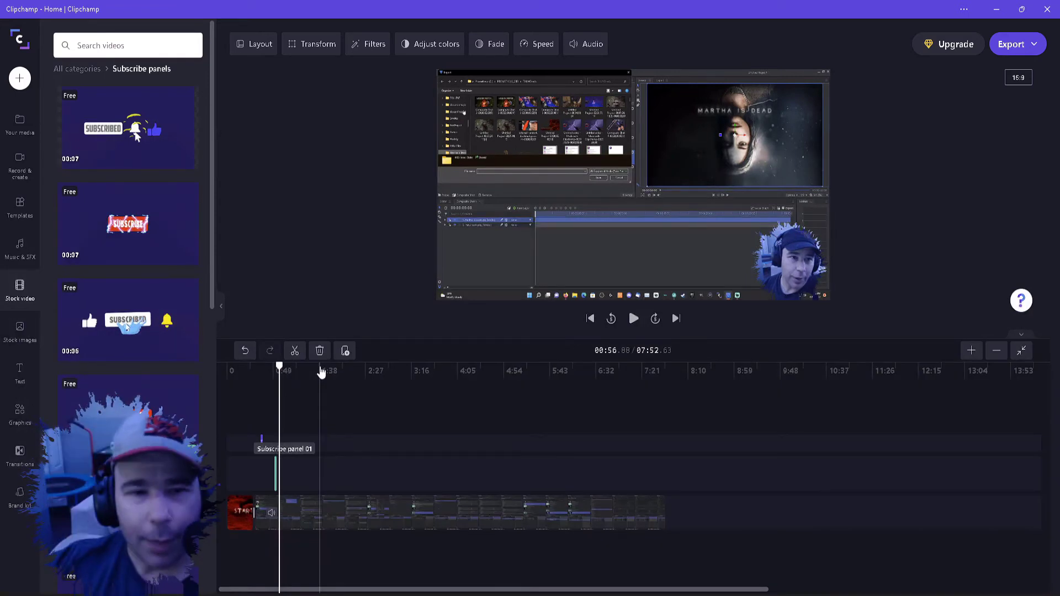
scroll(150, 285, down, 10)
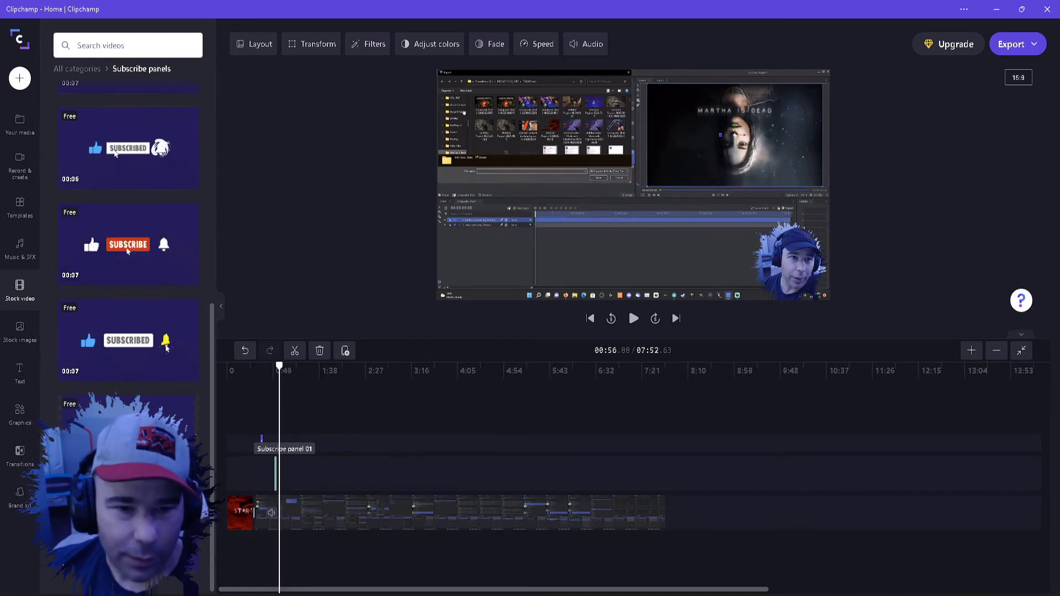
scroll(128, 276, up, 10)
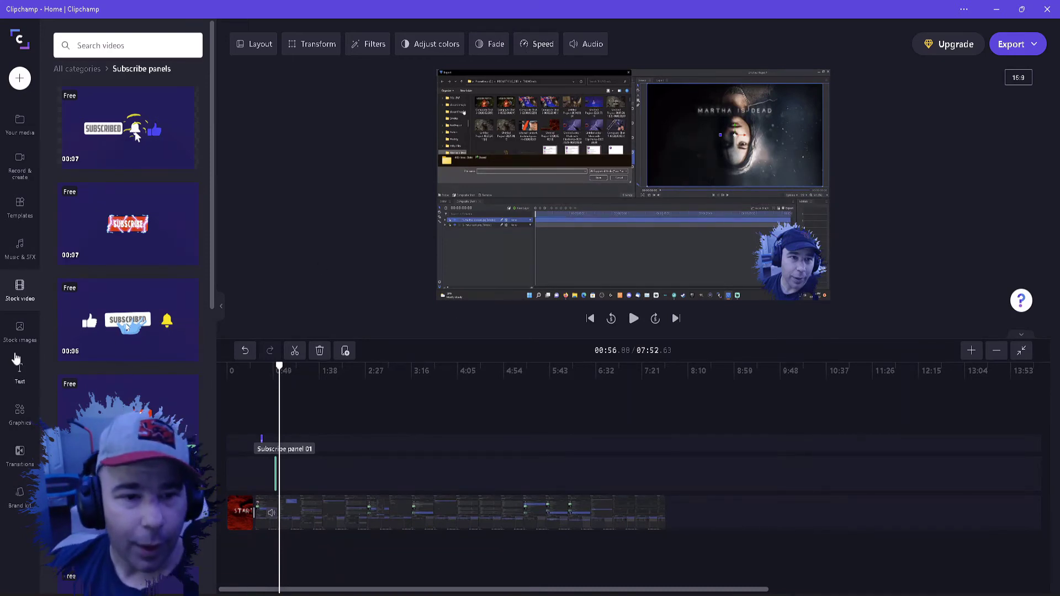
Look through Stock images and Music & SFX, ending on the Templates library
click(18, 331)
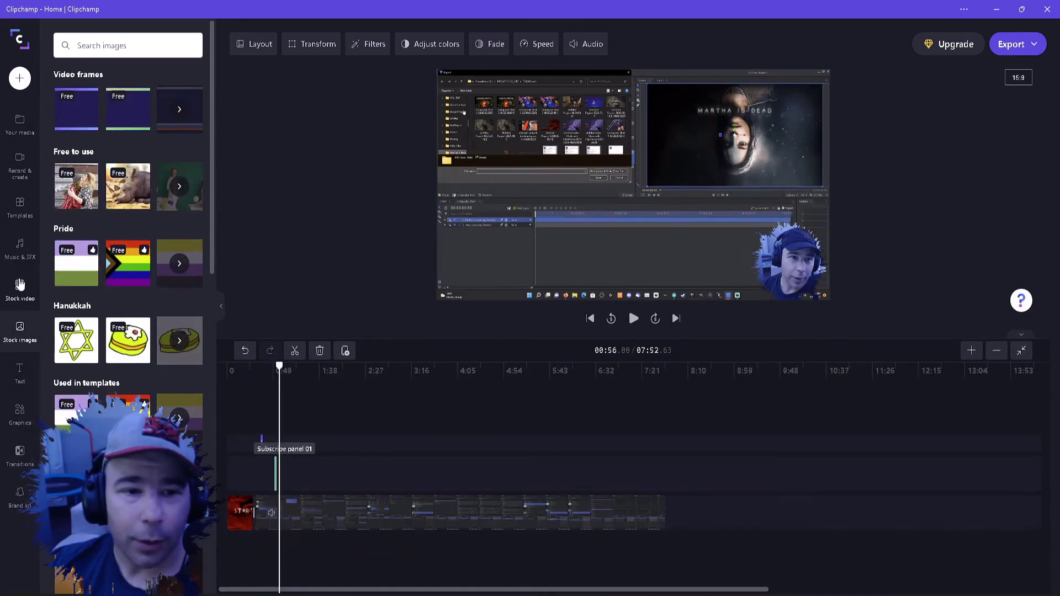
click(19, 259)
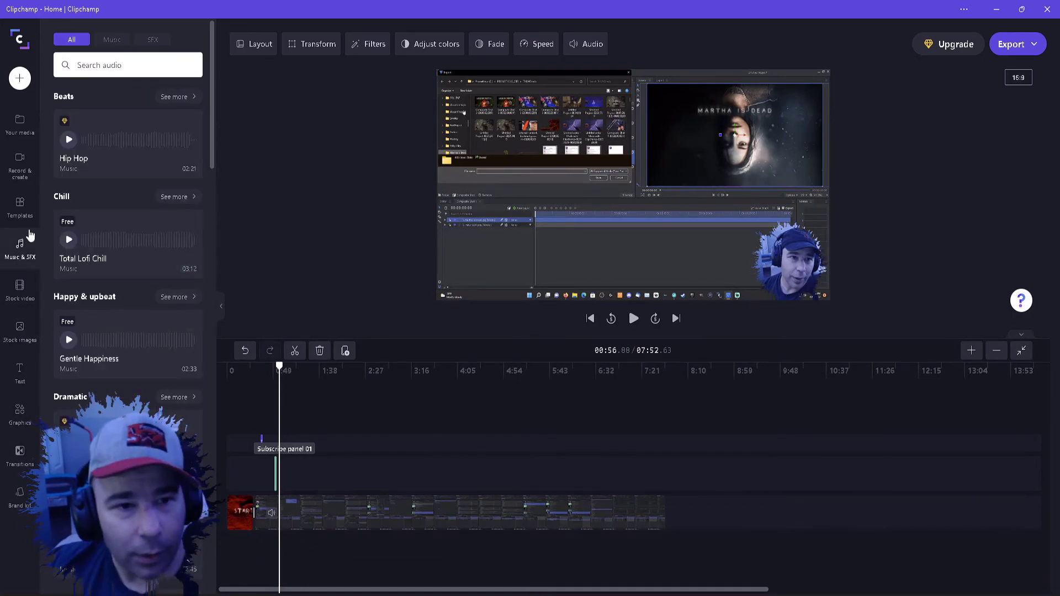
click(21, 209)
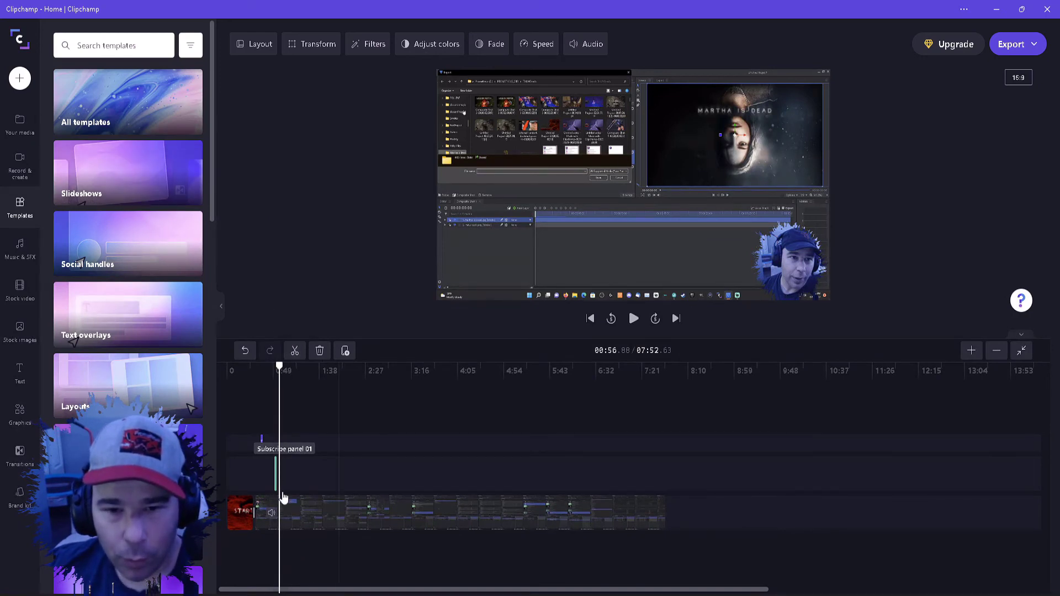
Select the gameplay clip and move the playhead forward to about 6:03
click(326, 519)
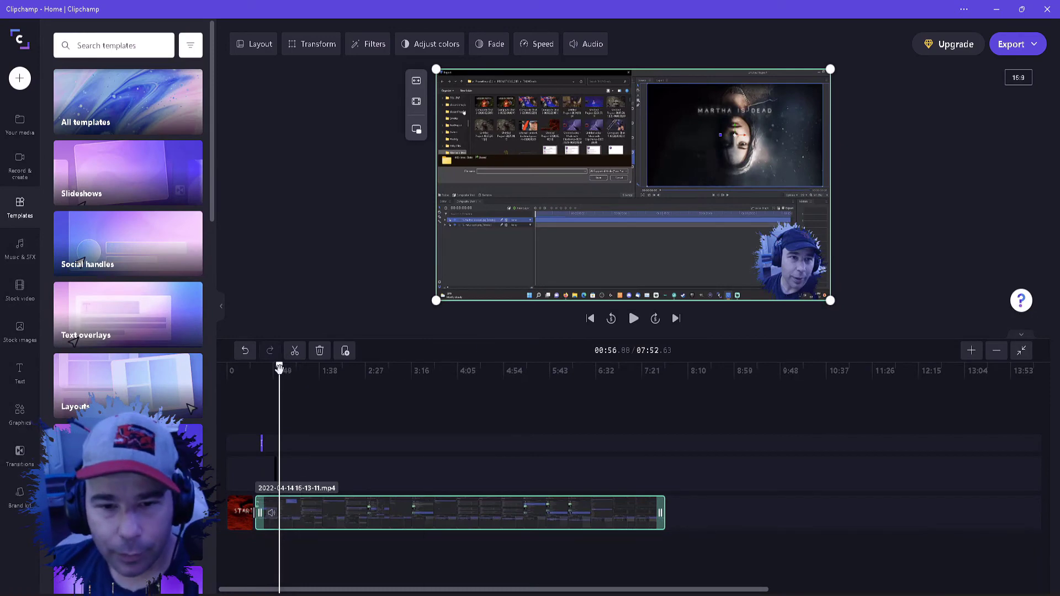
drag(280, 368, 564, 368)
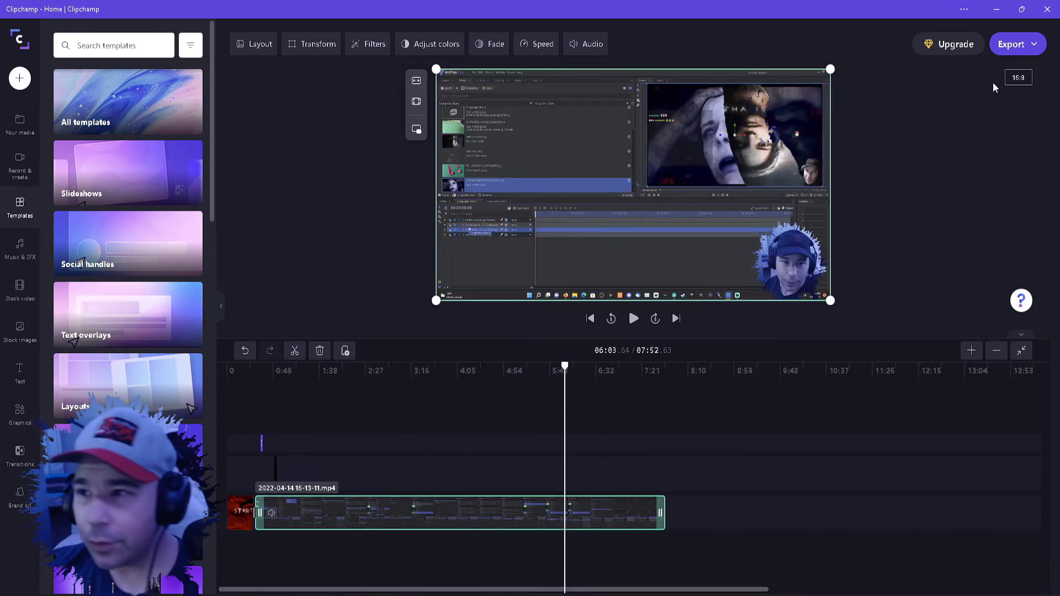
Export the video at 1080p quality
click(1022, 49)
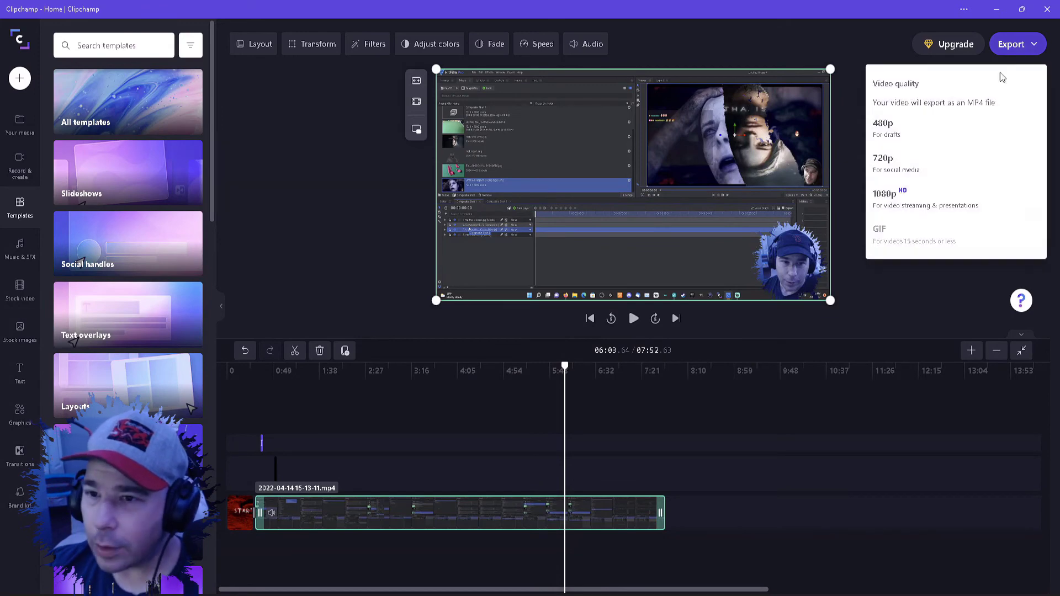
click(890, 196)
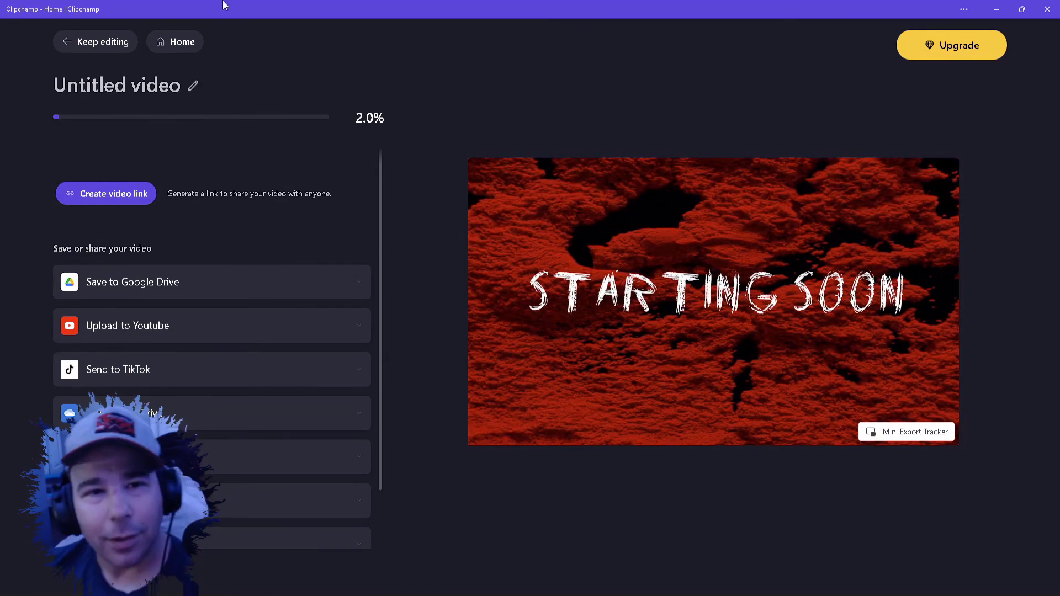
Leave the export page to head back to the editor
click(90, 48)
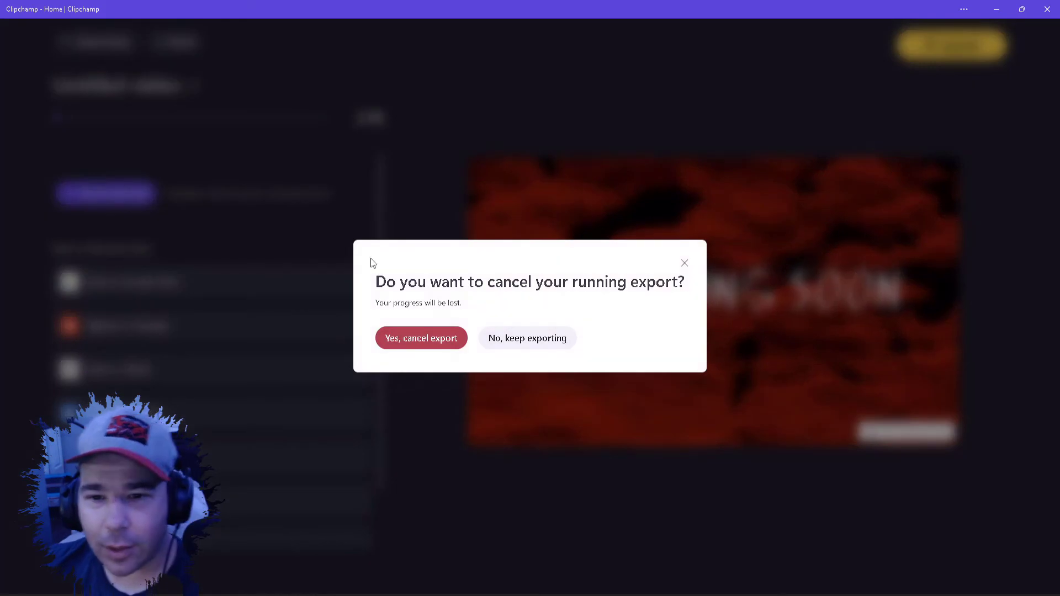